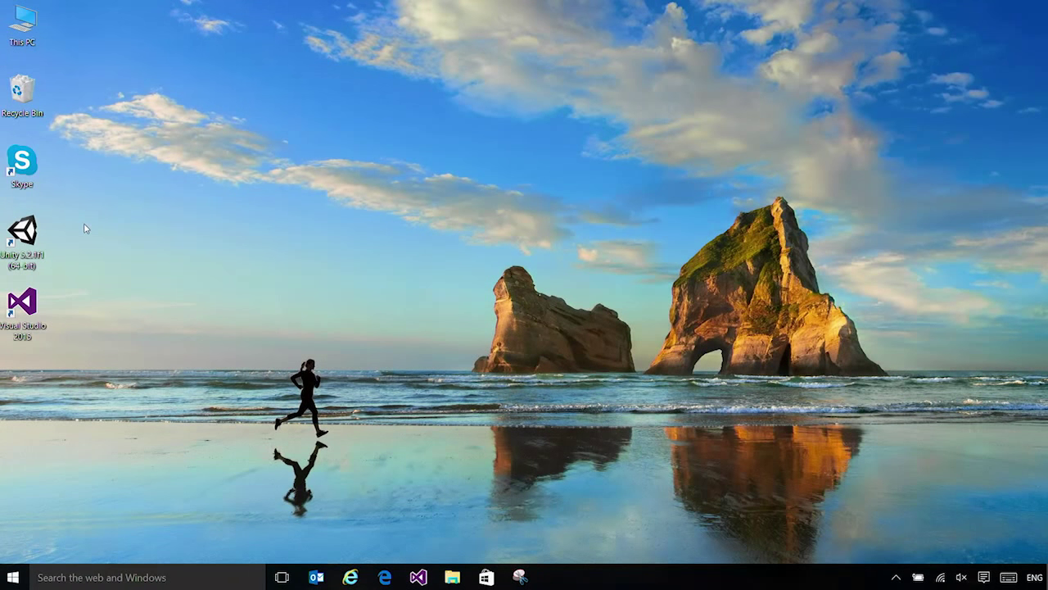
# Launch Unity and create a new 3D project, 'New Unity Project 5', with the Vehicles asset package ticked
pyautogui.doubleClick(36, 235)
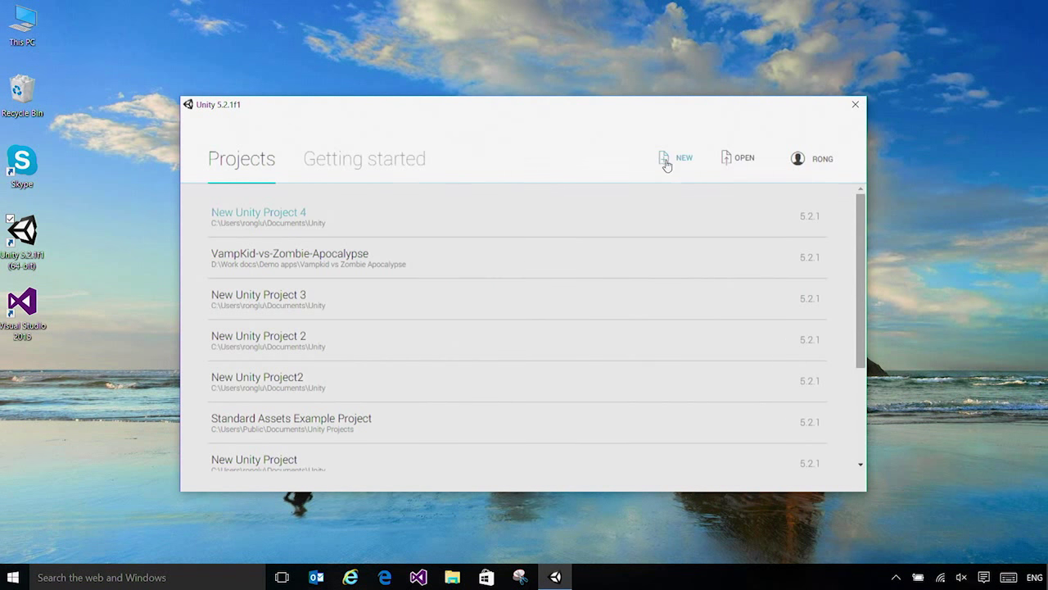
pyautogui.click(666, 162)
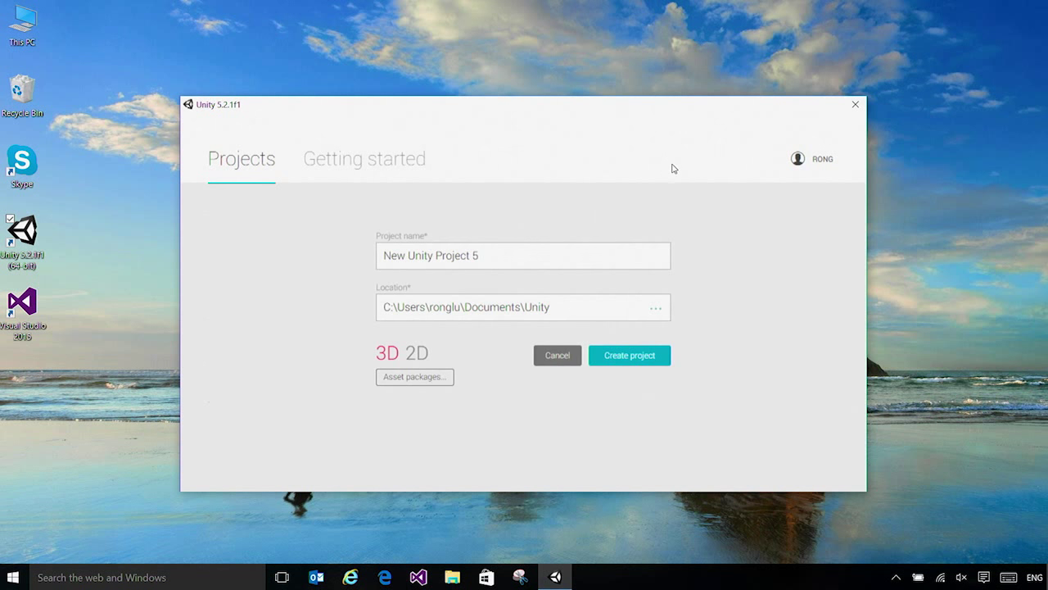
pyautogui.click(554, 252)
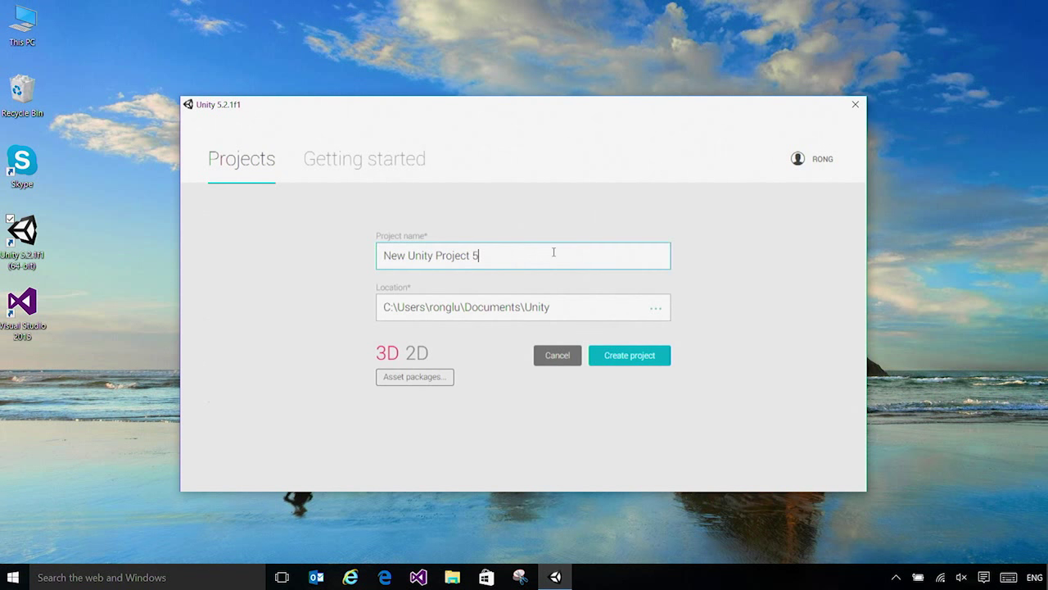
pyautogui.click(429, 382)
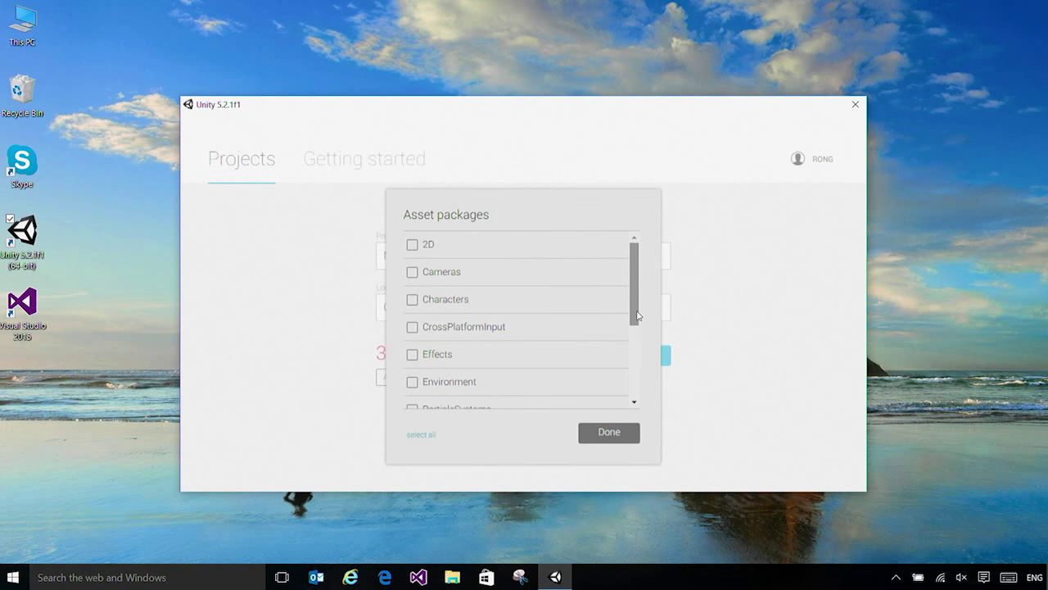
pyautogui.scroll(-4, 637, 315)
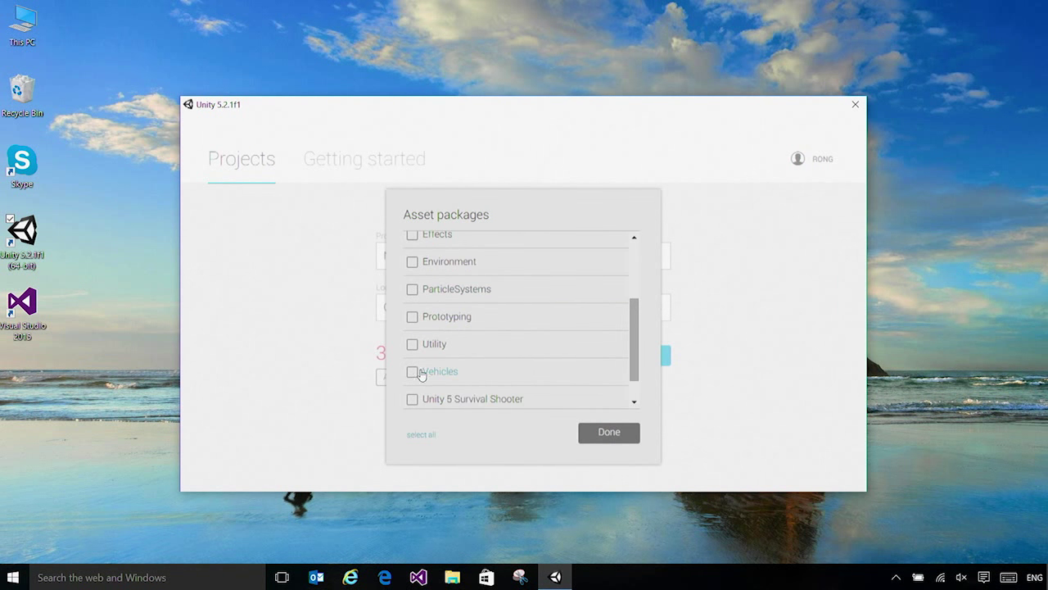
pyautogui.click(413, 371)
pyautogui.scroll(-2, 519, 335)
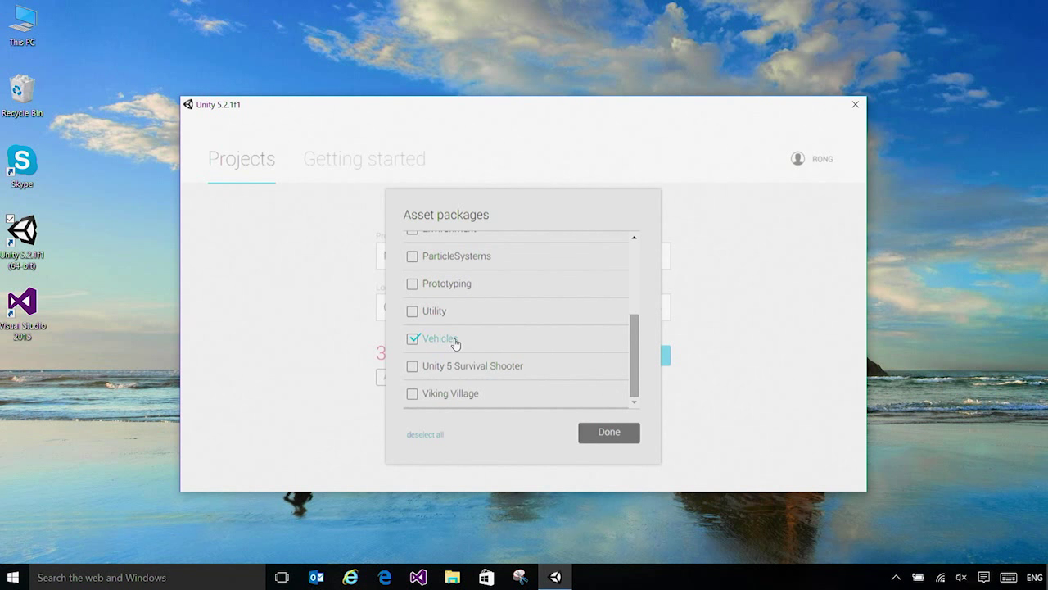
pyautogui.click(606, 434)
pyautogui.click(636, 360)
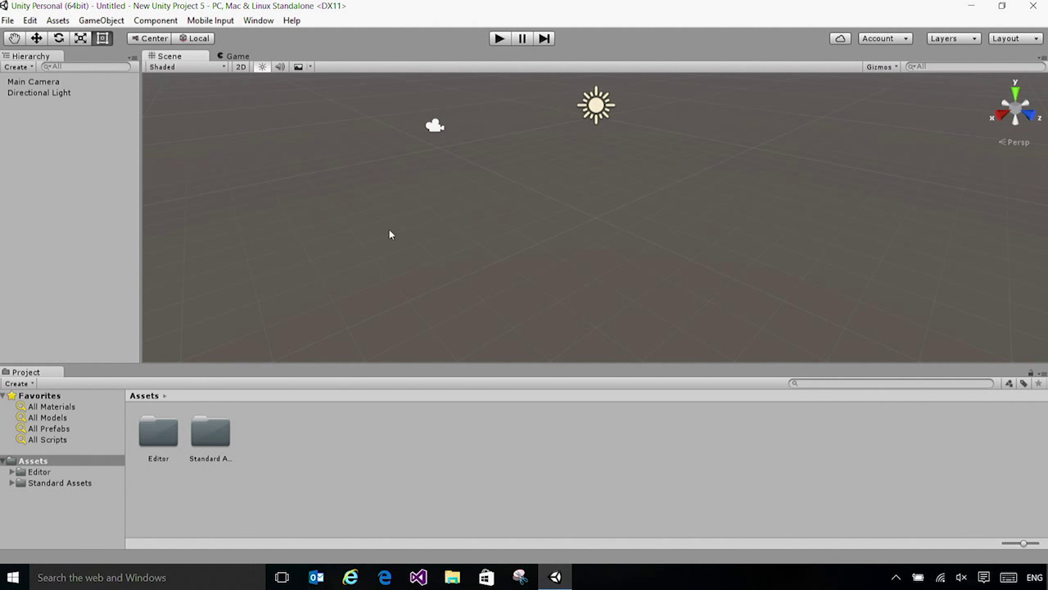
# Zoom out in the Scene view of the freshly loaded New Unity Project 5
pyautogui.scroll(-5, 551, 173)
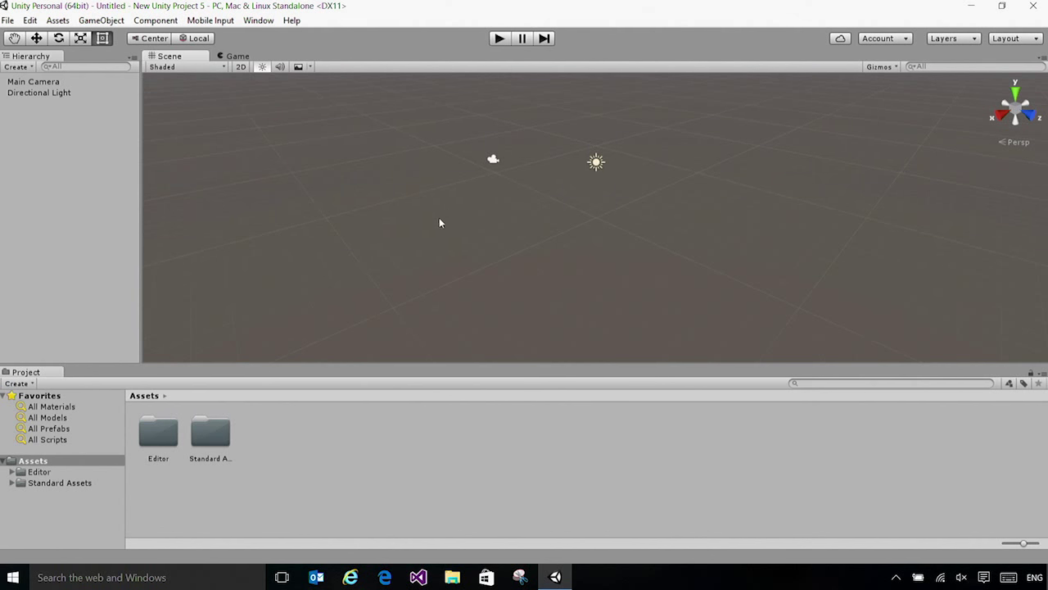
pyautogui.scroll(-2, 440, 234)
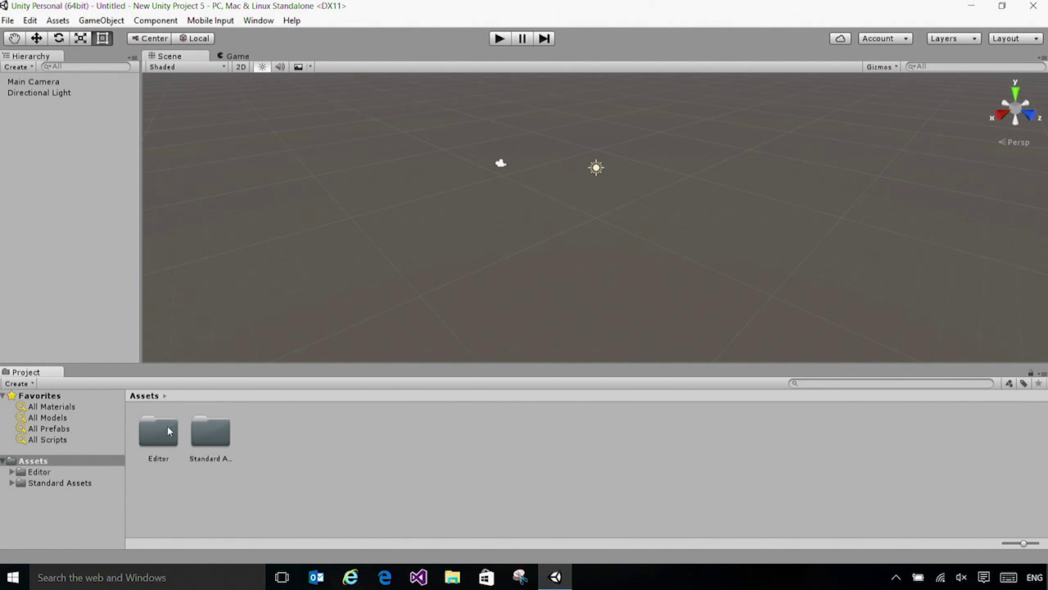
# Browse Standard Assets > Vehicles > Aircraft > Prefabs and select the AircraftJetAI prefab
pyautogui.doubleClick(216, 443)
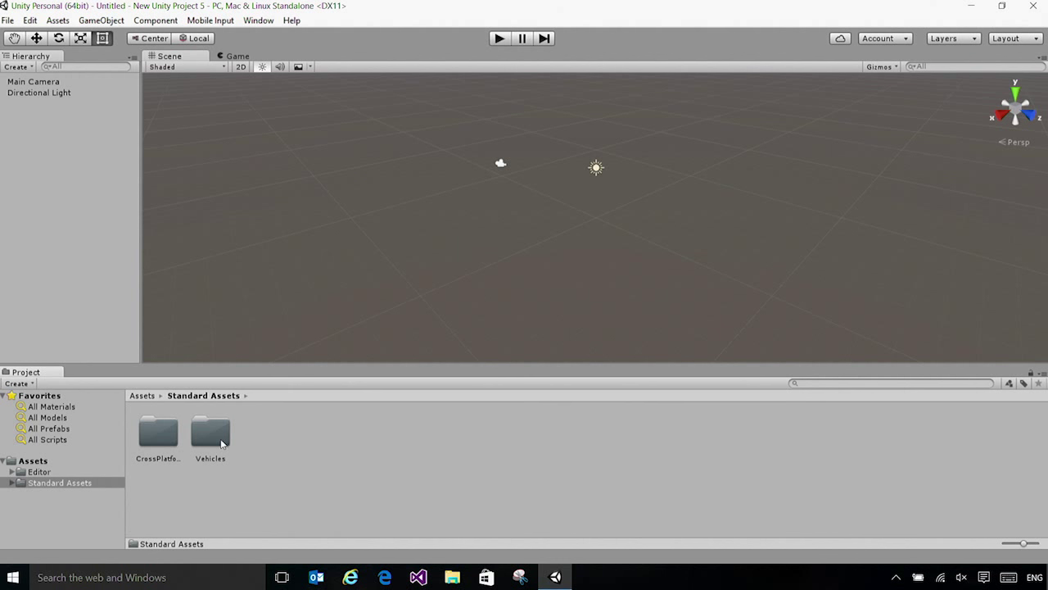
pyautogui.click(209, 437)
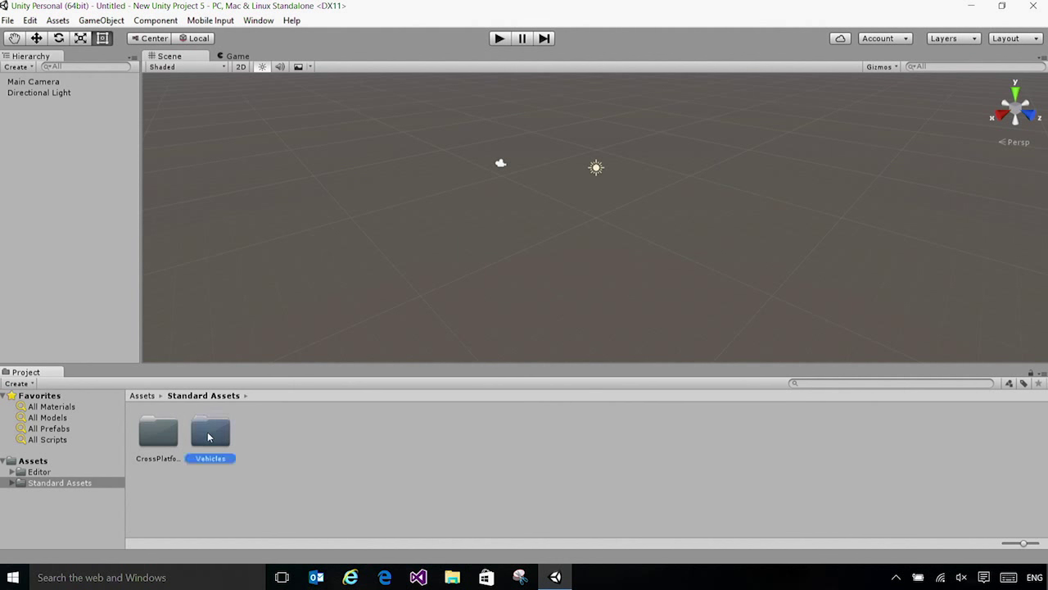
pyautogui.doubleClick(208, 437)
pyautogui.click(345, 445)
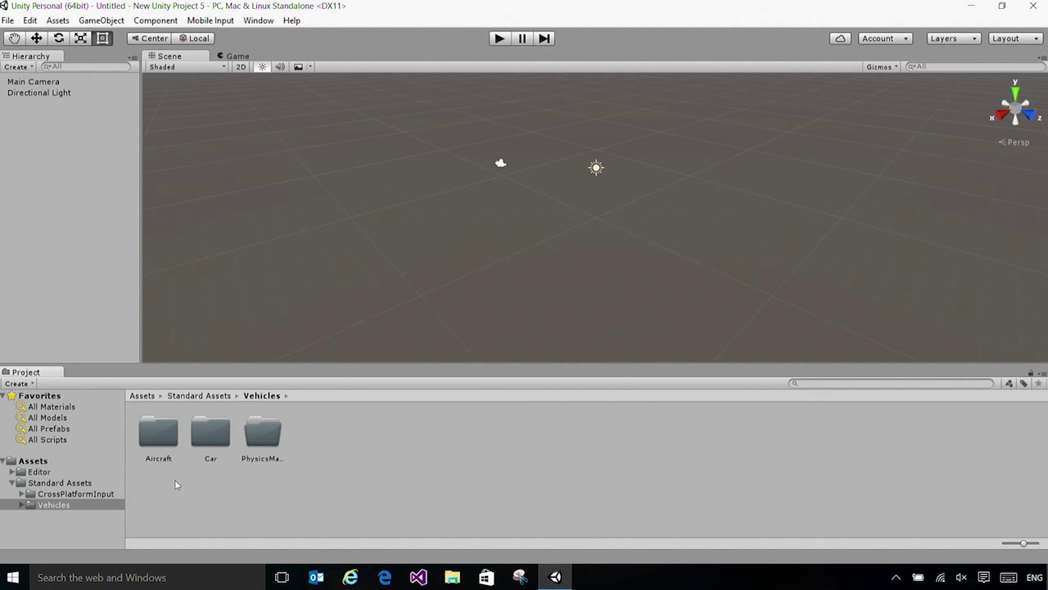
pyautogui.doubleClick(157, 438)
pyautogui.click(227, 493)
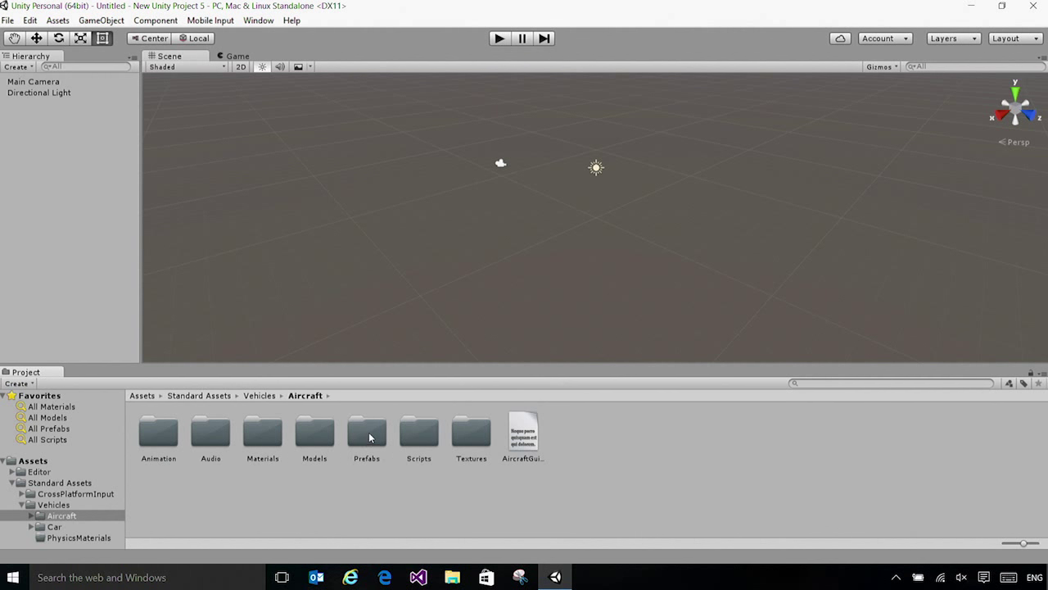
pyautogui.doubleClick(367, 434)
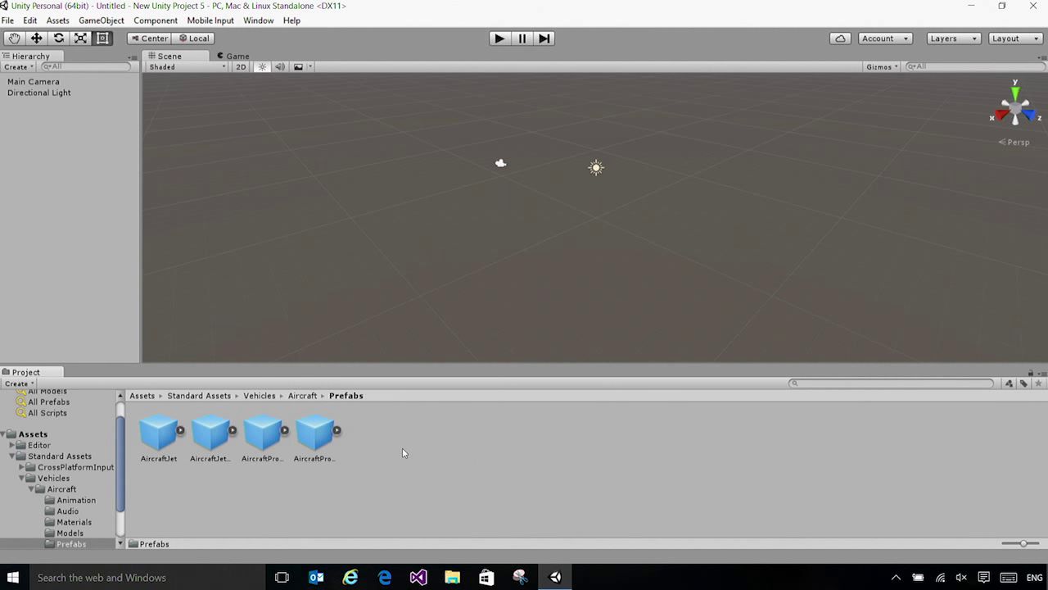
pyautogui.click(221, 443)
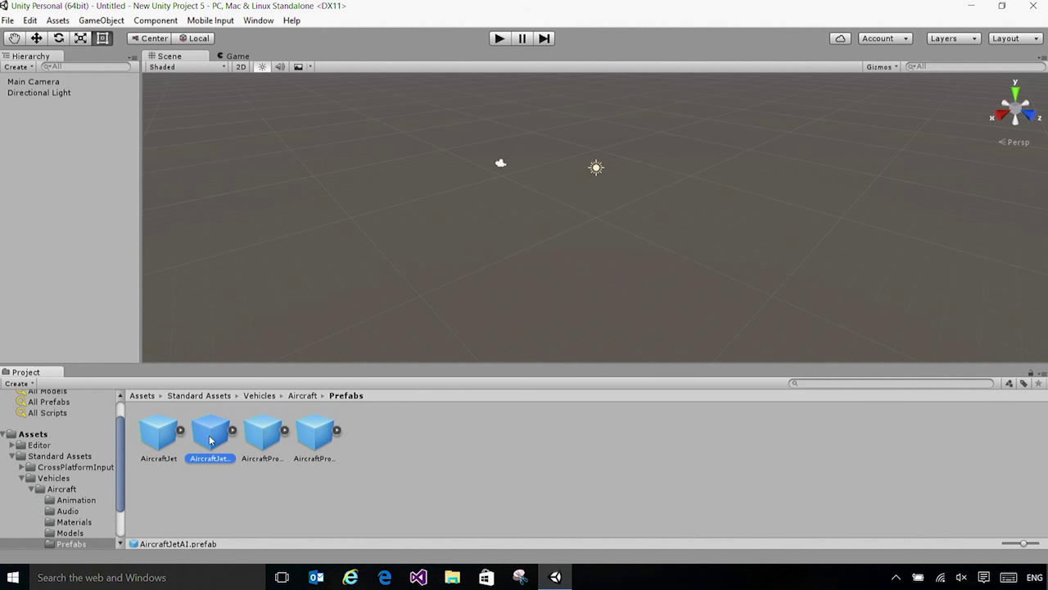
# Drop AircraftJetAI into the scene, frame it with F, and select its fuselage and wing
pyautogui.moveTo(213, 437); pyautogui.dragTo(536, 225)
pyautogui.press('f')
pyautogui.click(850, 194)
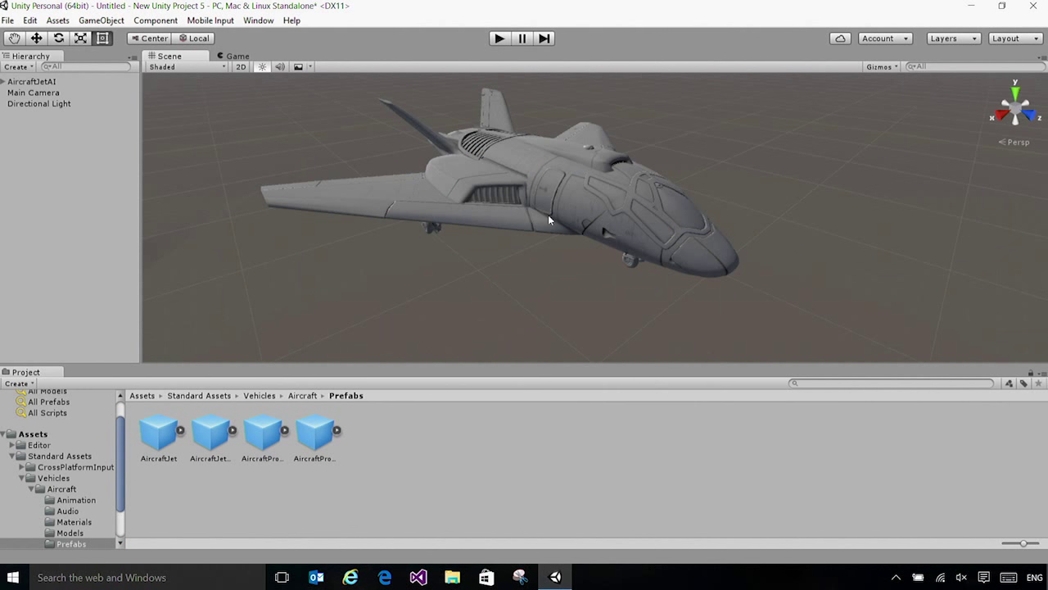
pyautogui.click(610, 201)
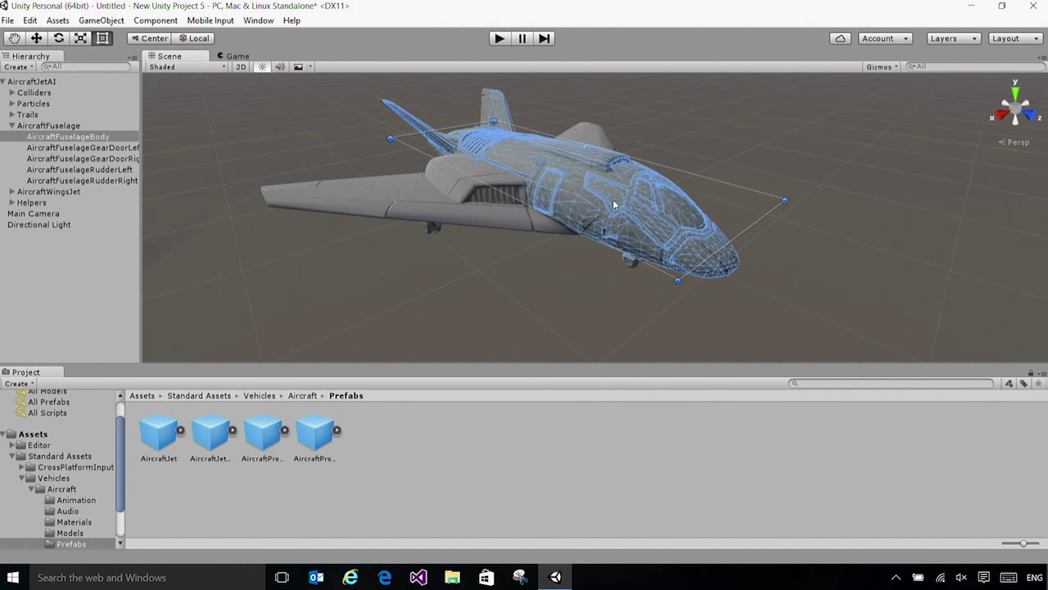
pyautogui.click(437, 179)
pyautogui.click(690, 234)
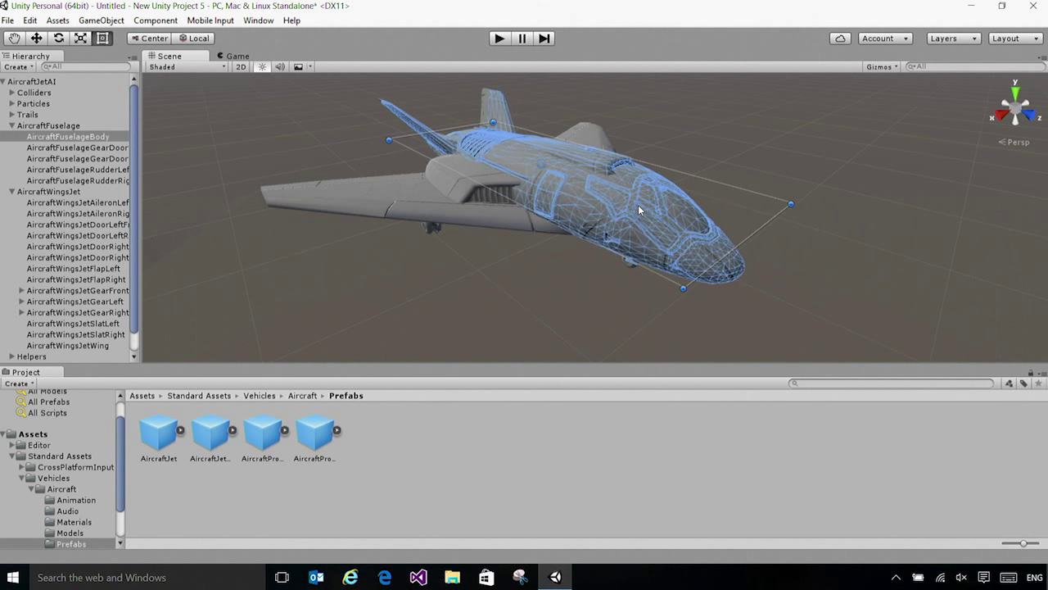
pyautogui.click(806, 181)
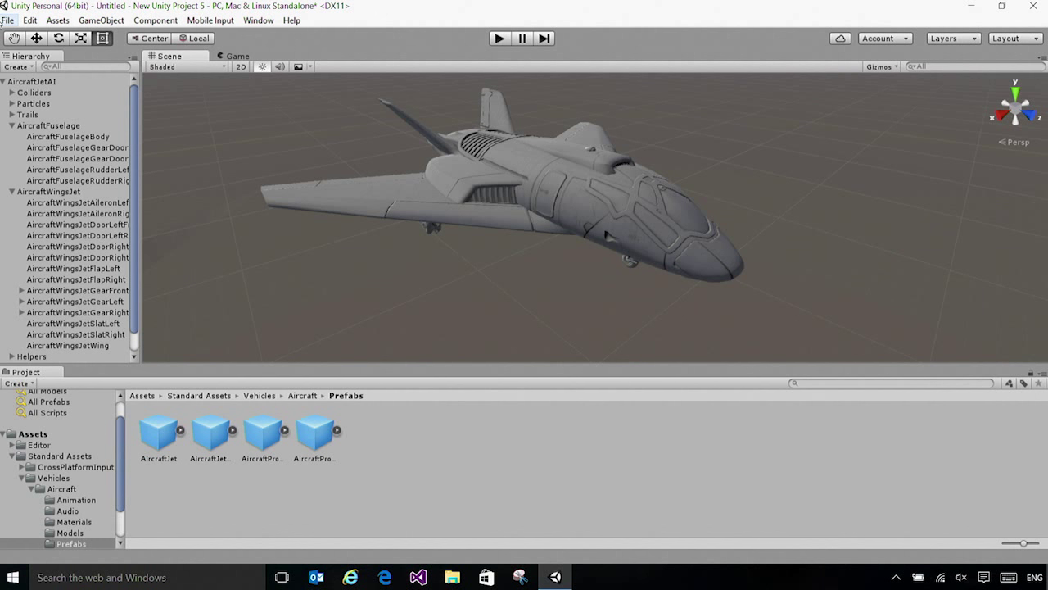
pyautogui.click(6, 20)
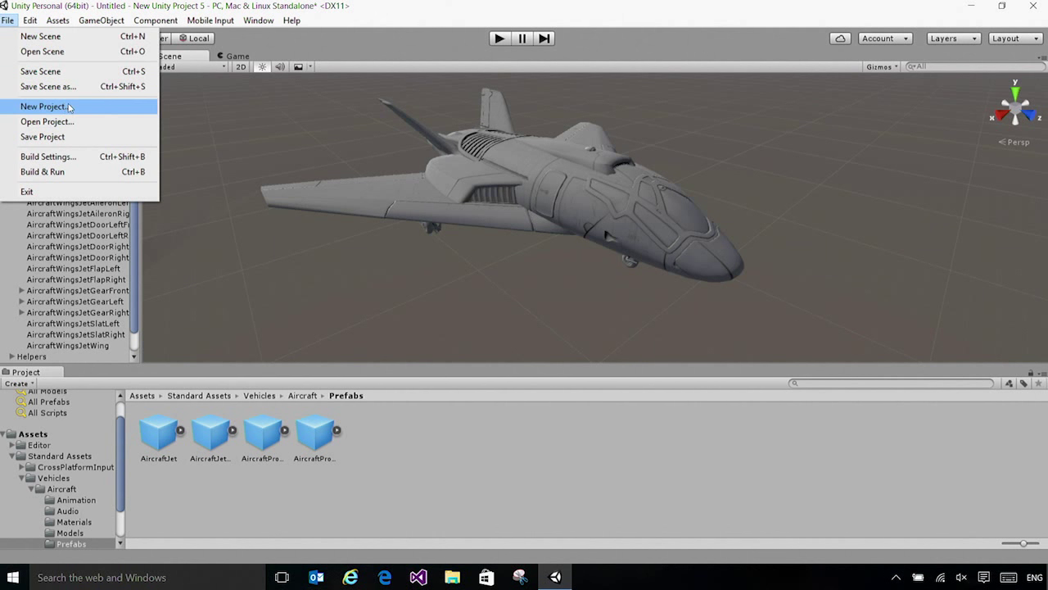
# Open the VampKid-vs-Zombie-Apocalypse project, discarding the unsaved jet scene
pyautogui.click(70, 123)
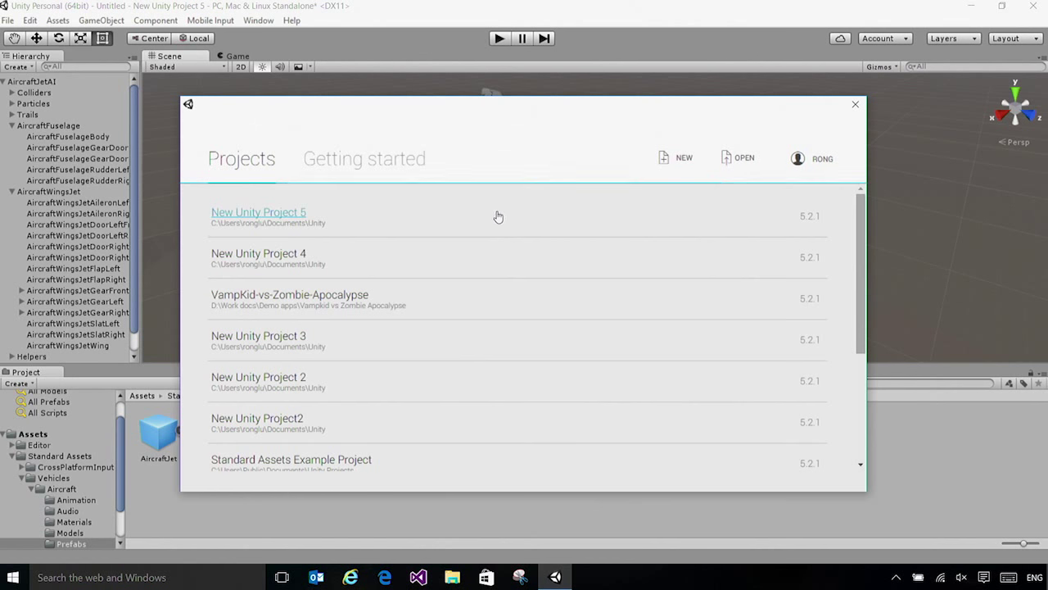
pyautogui.click(288, 297)
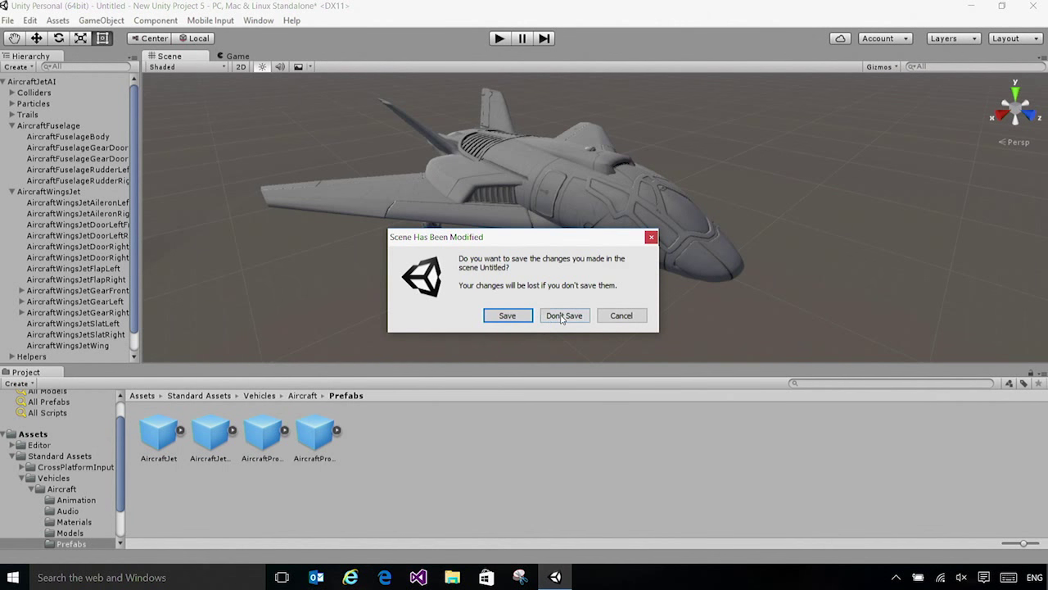
pyautogui.click(563, 316)
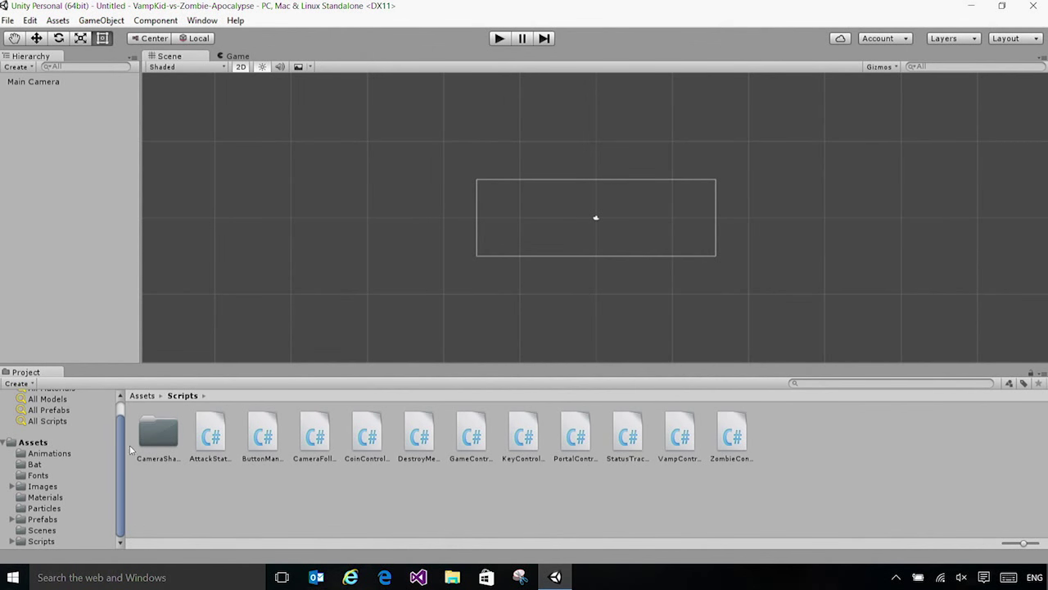
# Load the Level1 scene from the project's Scenes folder
pyautogui.click(46, 530)
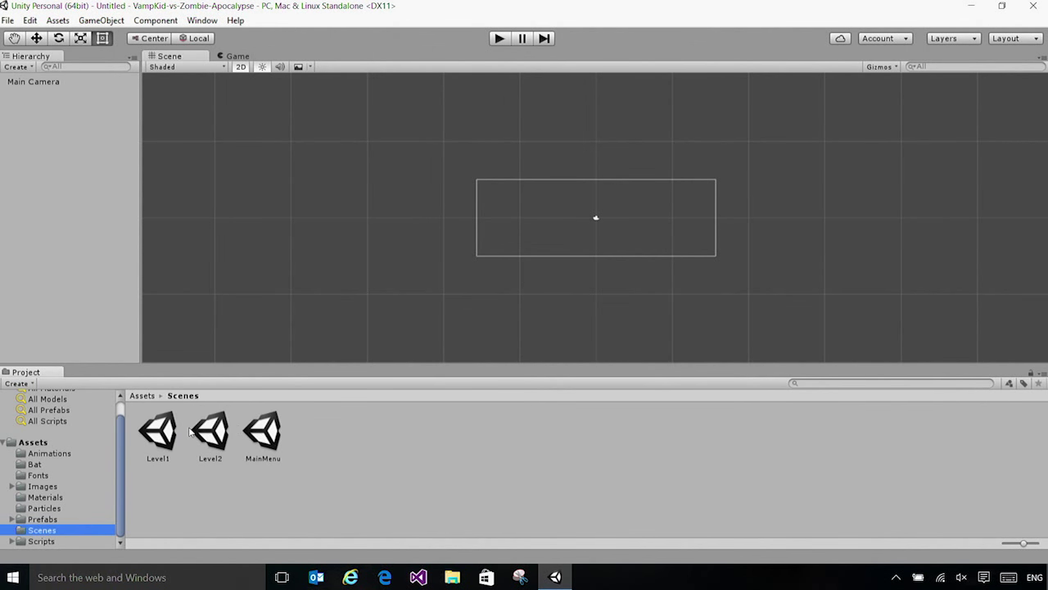
pyautogui.doubleClick(165, 431)
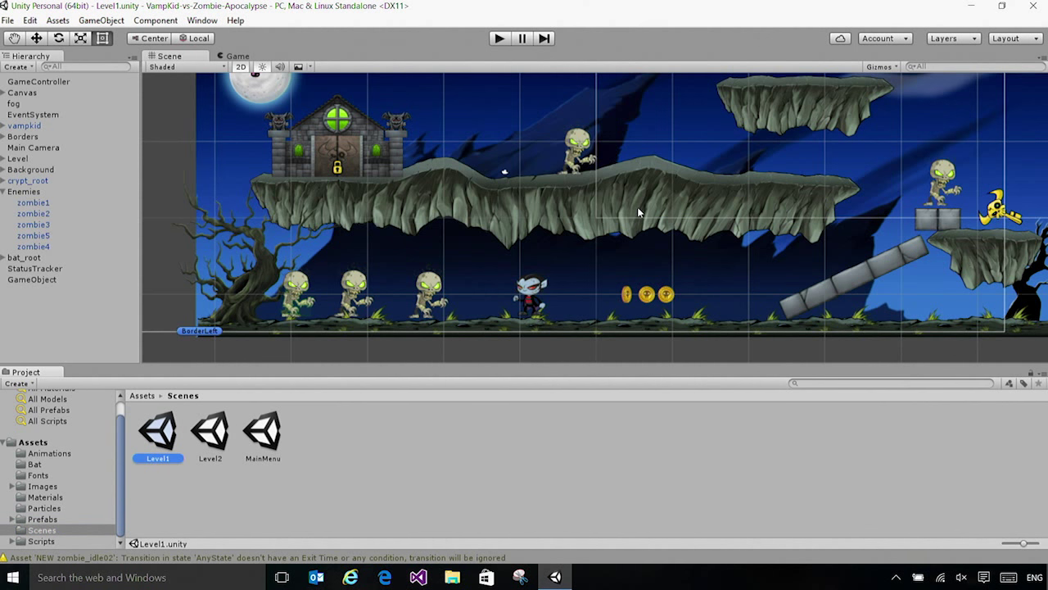
pyautogui.scroll(1, 638, 212)
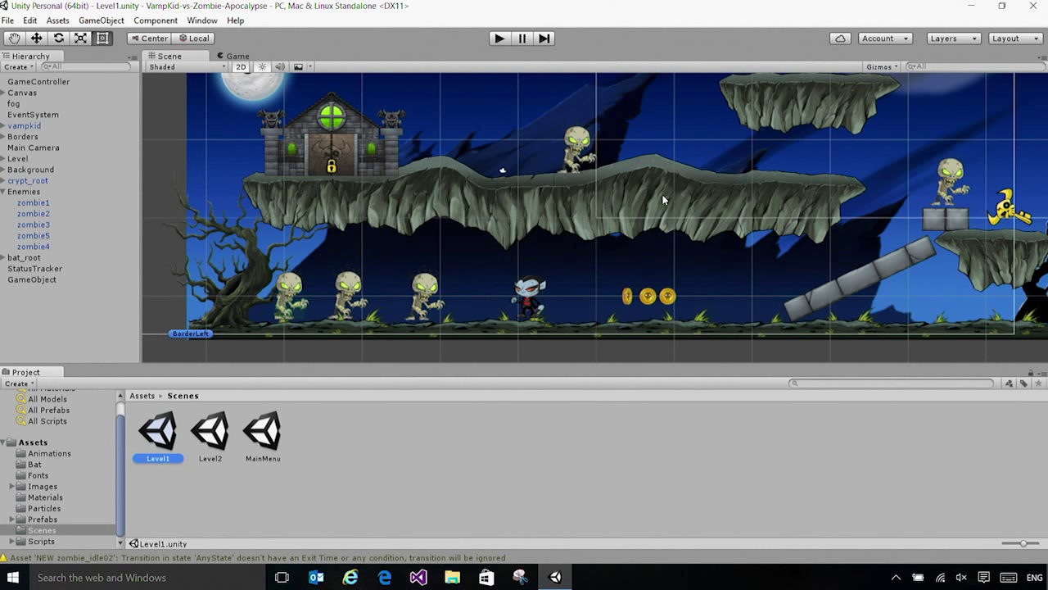
pyautogui.scroll(1, 397, 167)
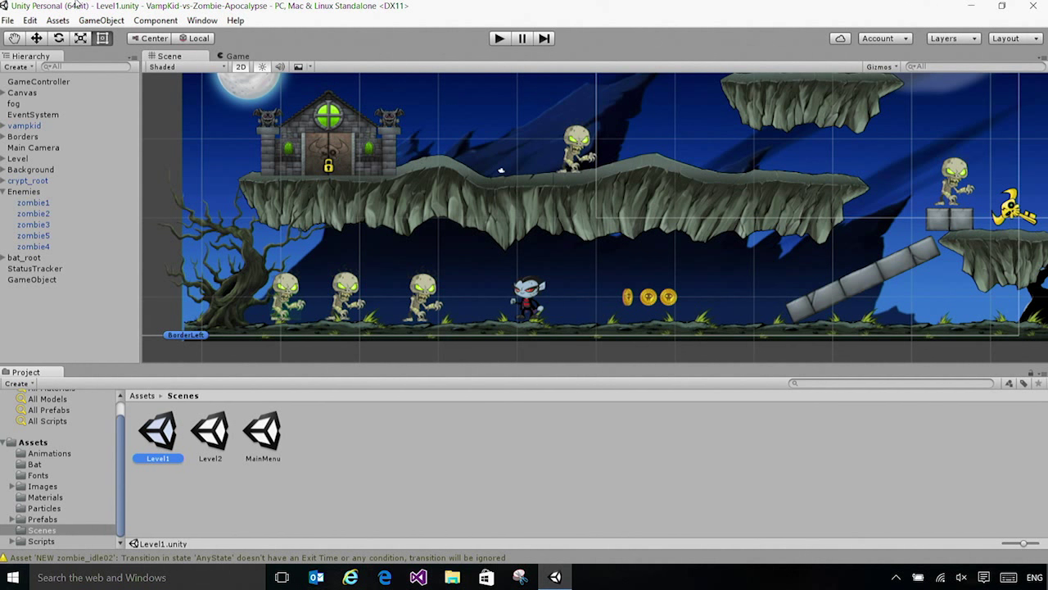
# Use Assets > Open C# Project to launch the VampKid solution in Visual Studio
pyautogui.click(59, 21)
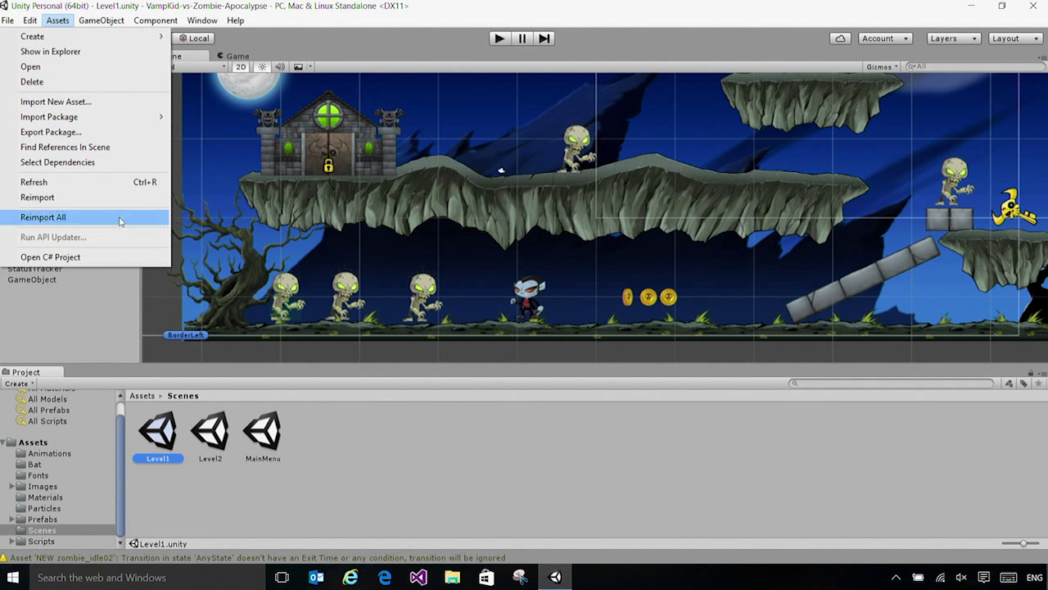
pyautogui.click(93, 259)
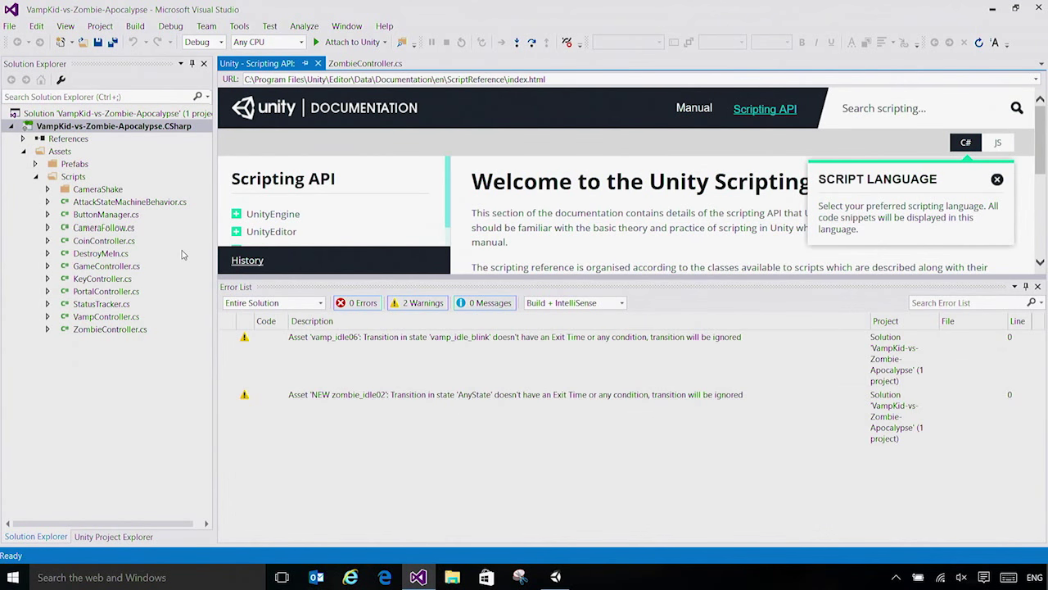
# Close the Error List panel and the Scripting API documentation tab
pyautogui.click(187, 130)
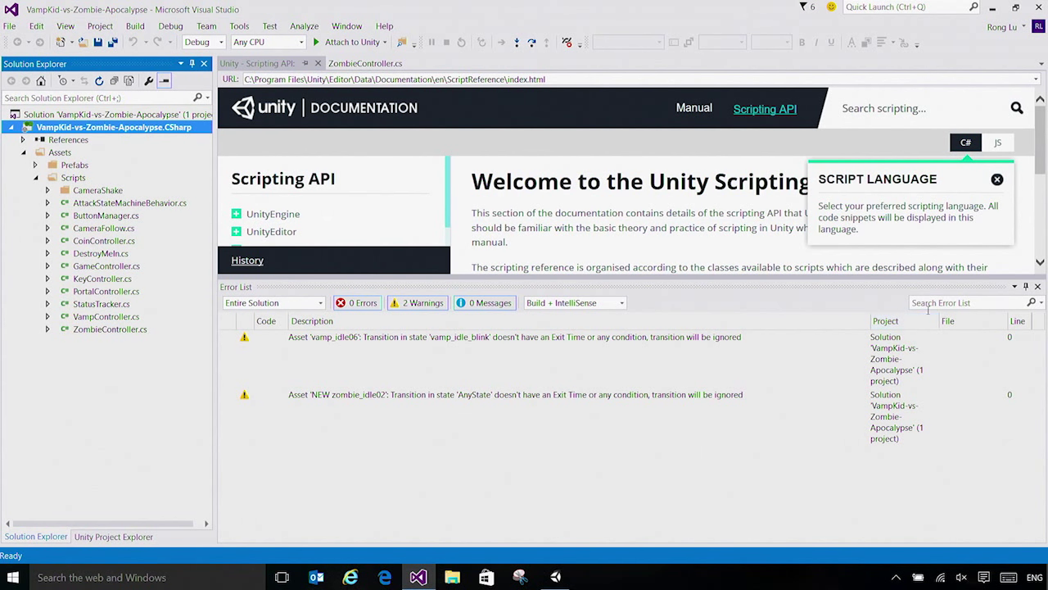
pyautogui.click(1036, 287)
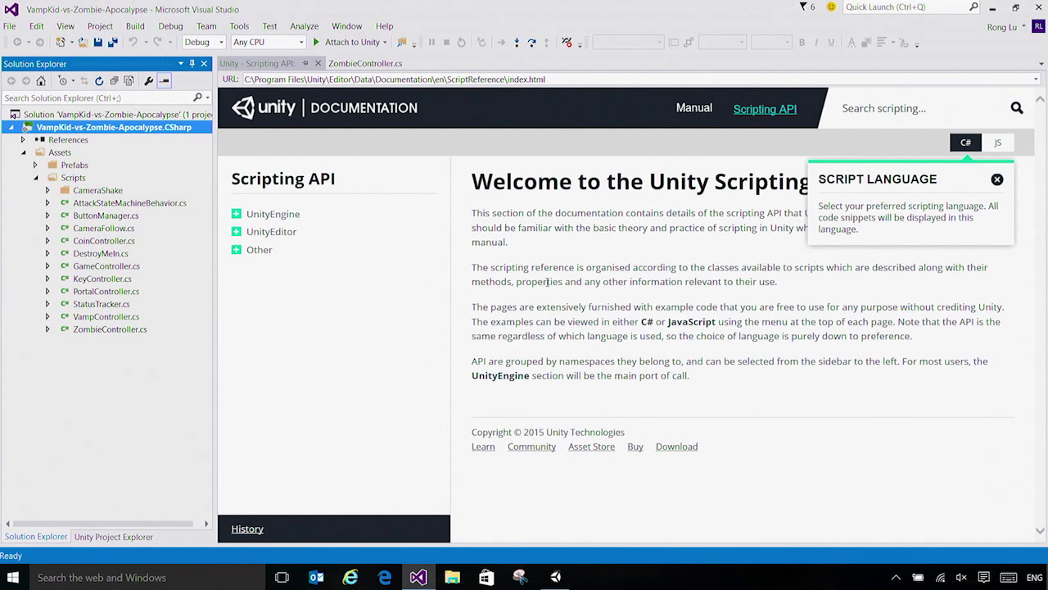
pyautogui.click(522, 252)
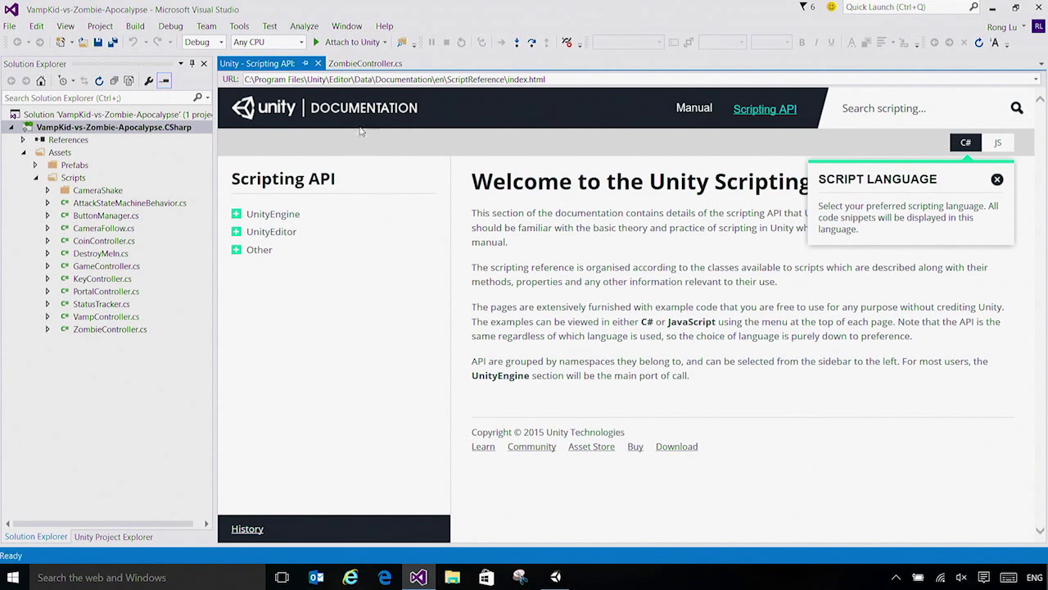
pyautogui.click(318, 63)
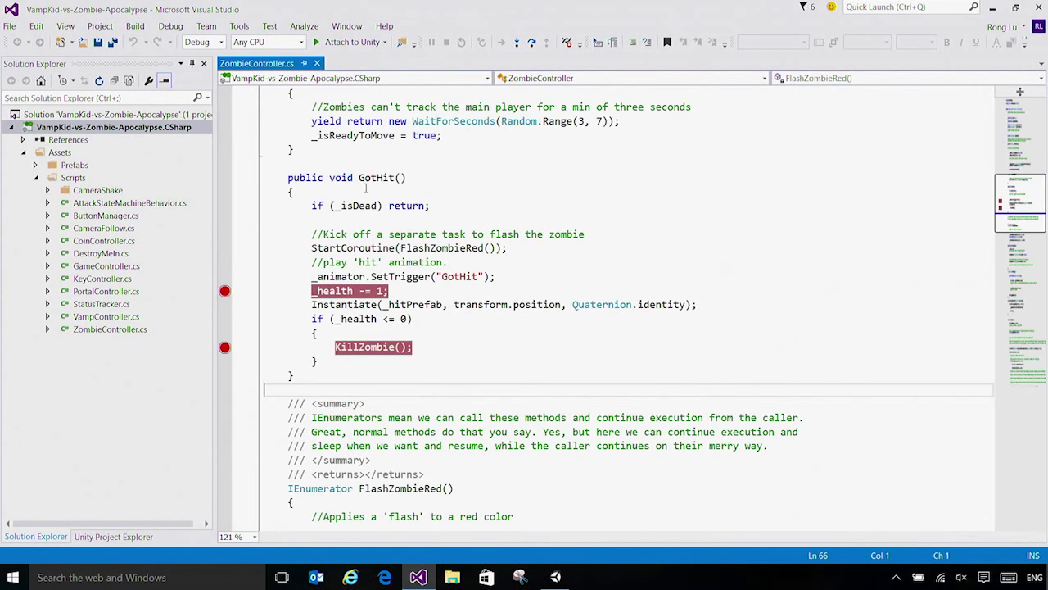
# Scroll up ZombieController.cs to the _isDead declaration, then switch back to Unity
pyautogui.click(442, 206)
pyautogui.scroll(12, 470, 197)
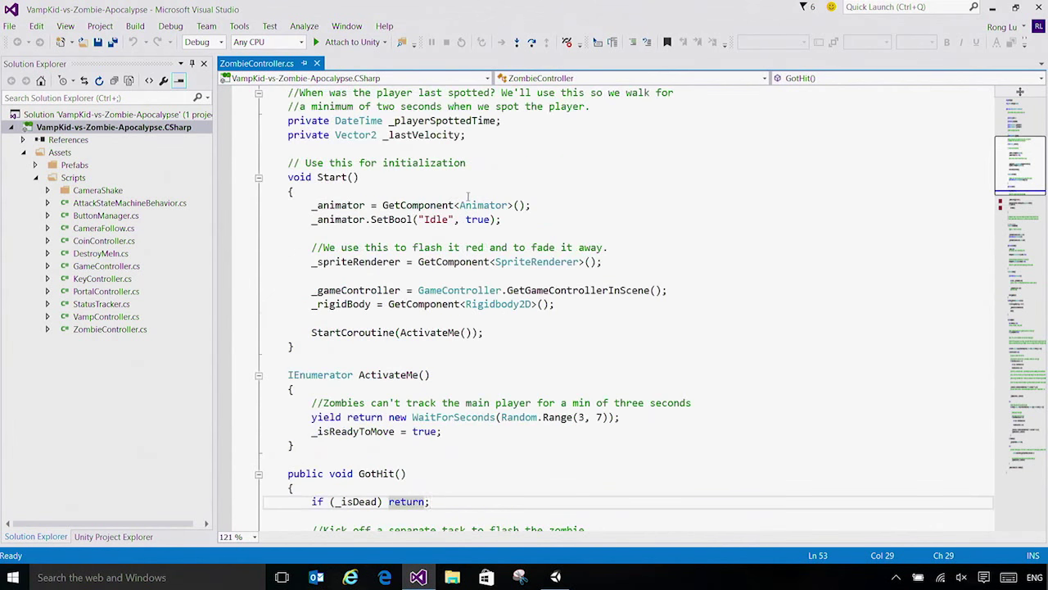
pyautogui.scroll(3, 467, 201)
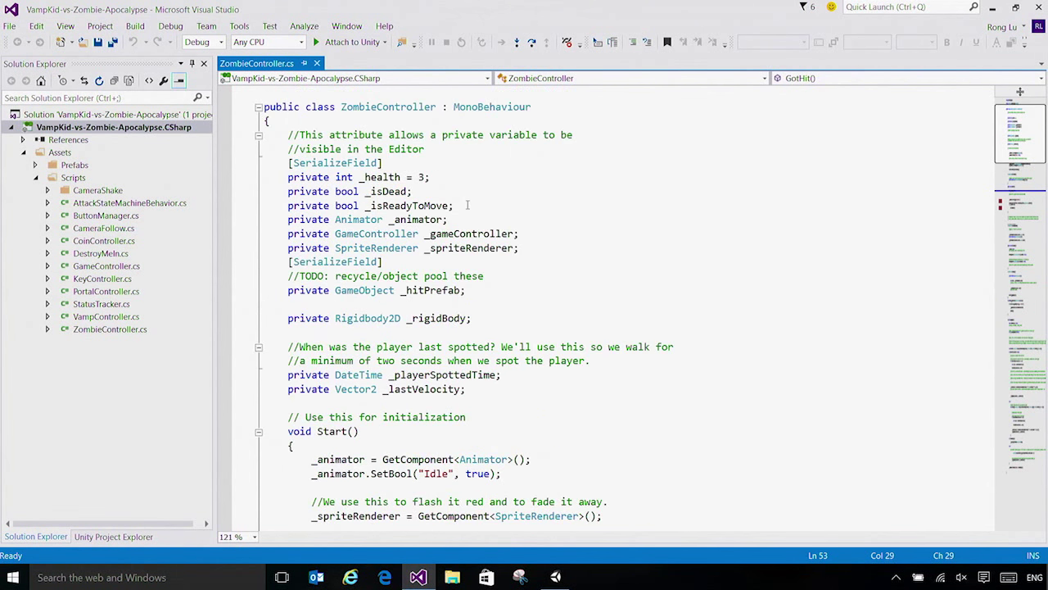
pyautogui.click(446, 206)
pyautogui.press('Up')
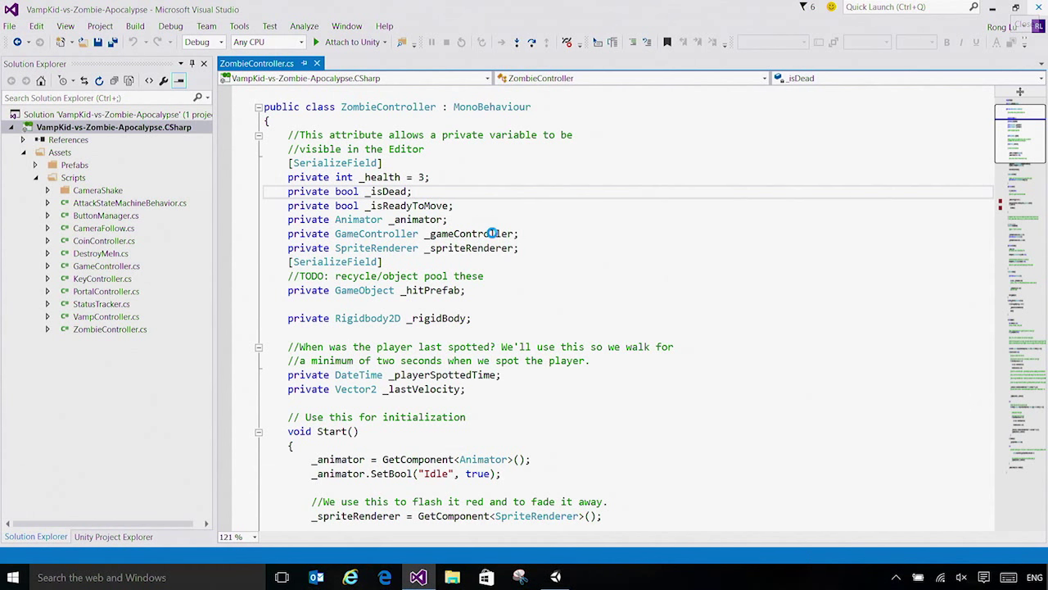
pyautogui.hotkey('alt', 'Tab')
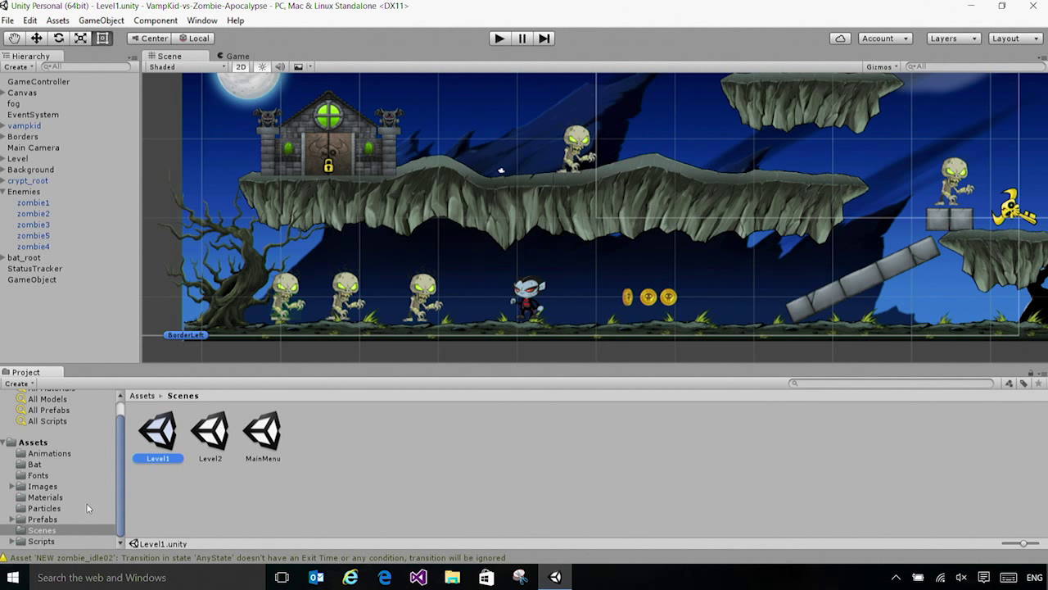
# From the Scripts folder, open the ZombieController script in Visual Studio
pyautogui.click(38, 542)
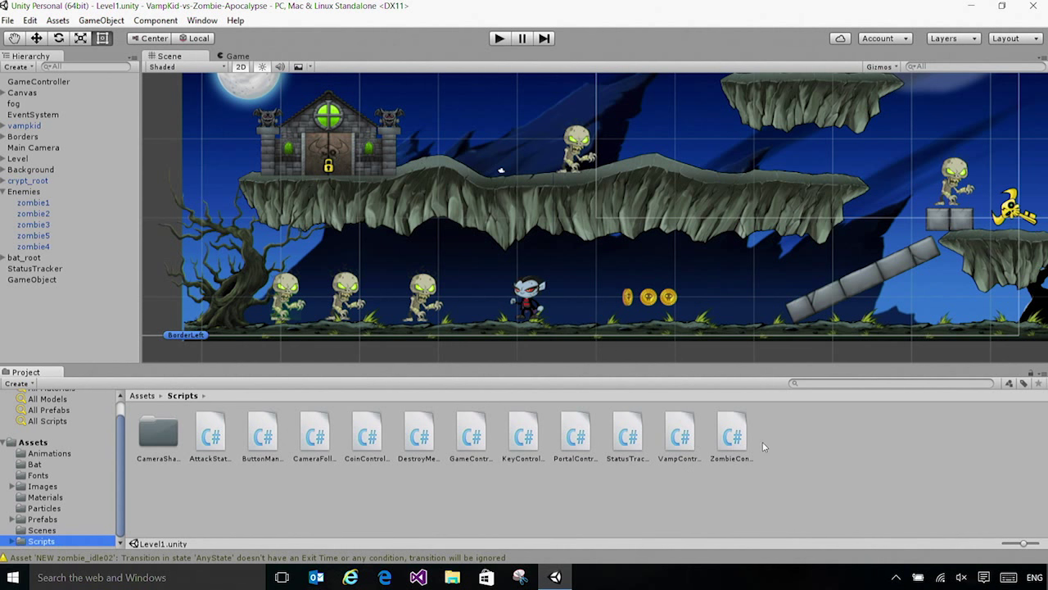
pyautogui.click(733, 440)
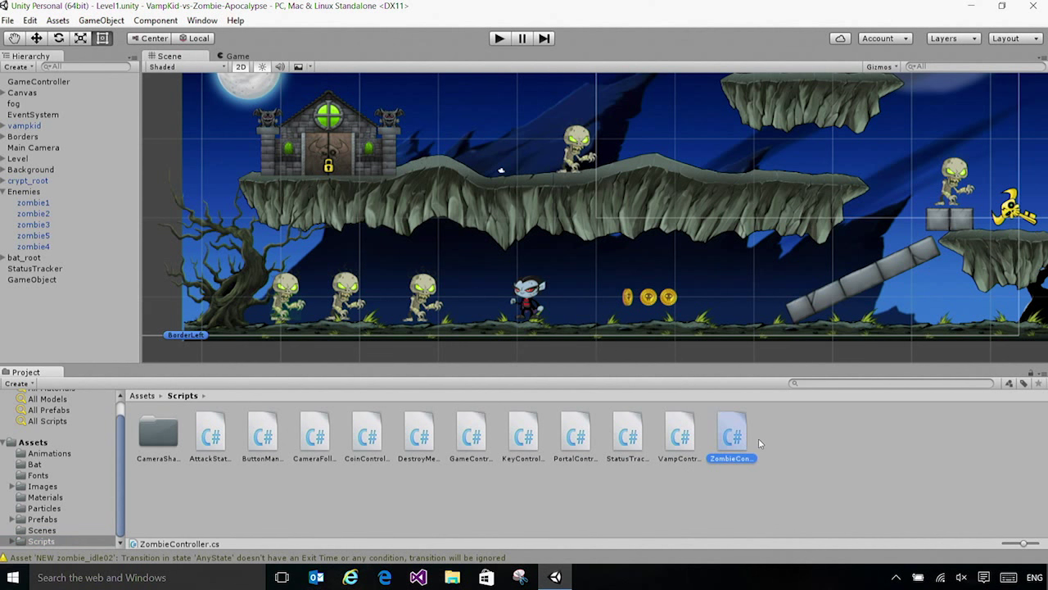
pyautogui.doubleClick(739, 439)
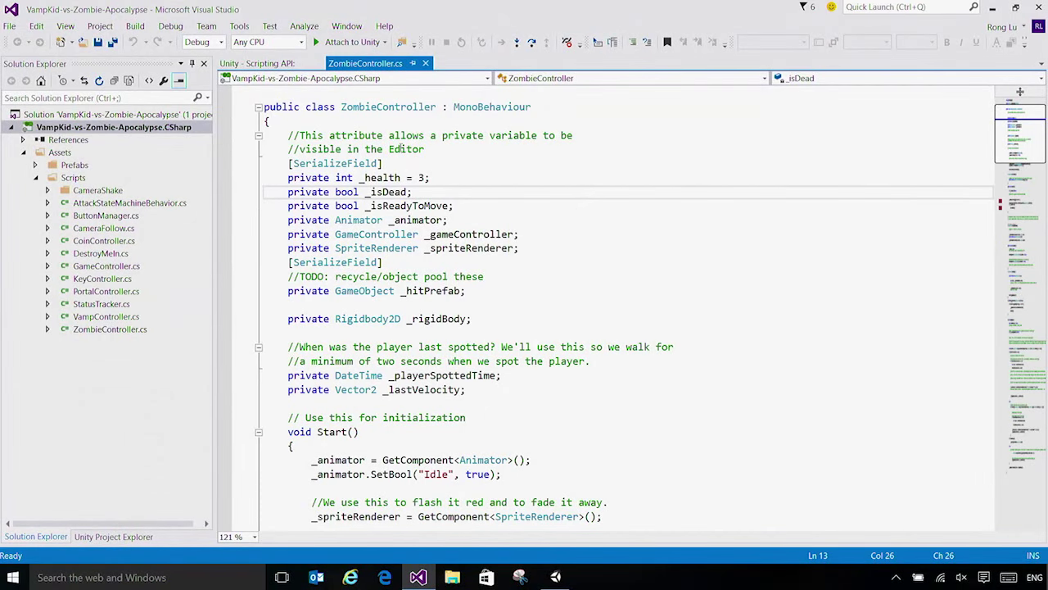
# Scroll ZombieController.cs to the blank line after the using statements, then minimize Visual Studio
pyautogui.click(399, 150)
pyautogui.scroll(2, 445, 157)
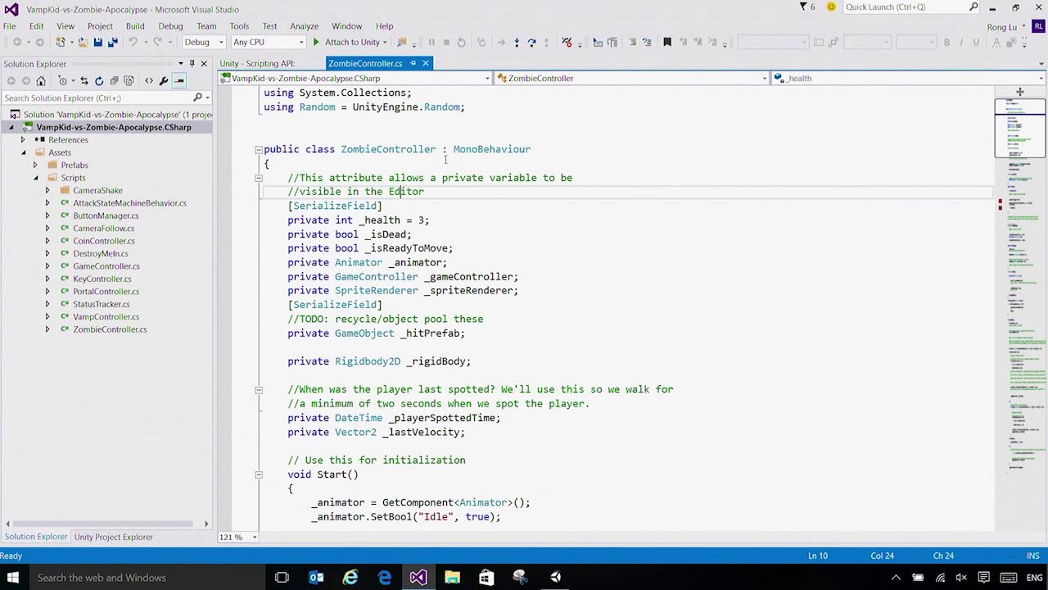
pyautogui.click(443, 154)
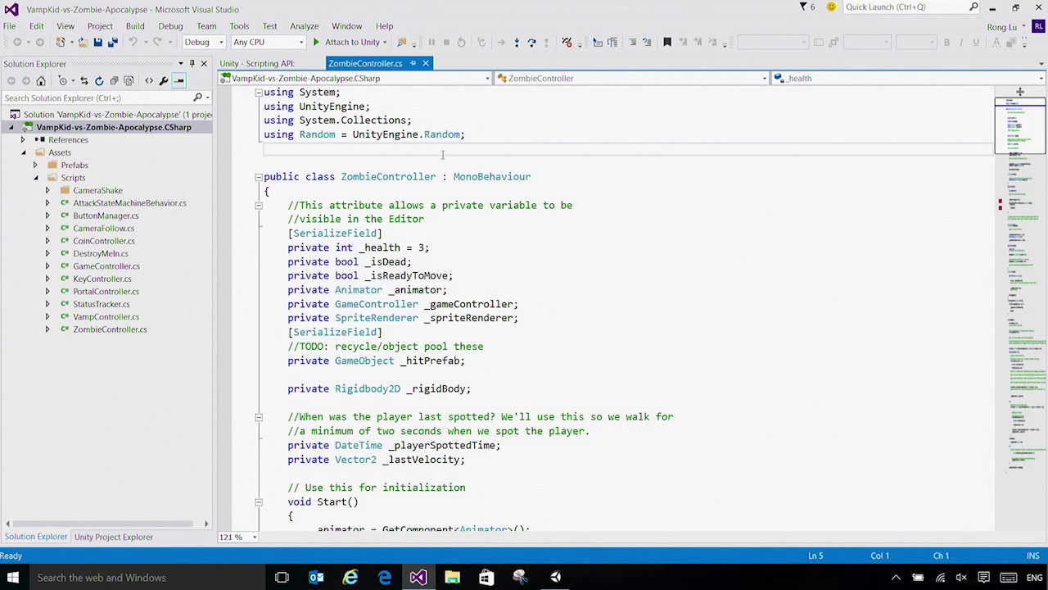
pyautogui.click(1000, 7)
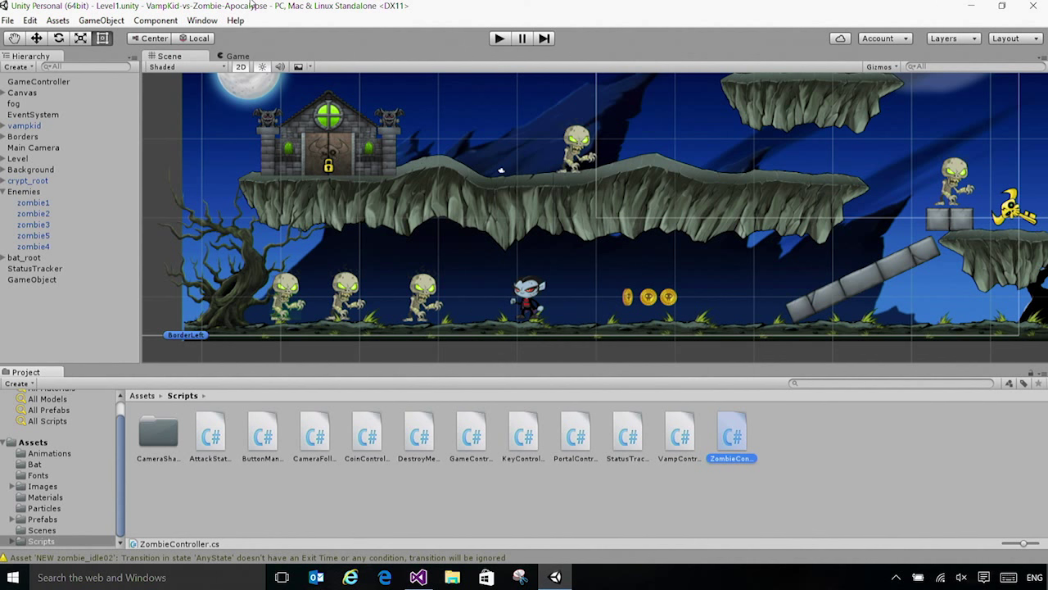
pyautogui.click(57, 21)
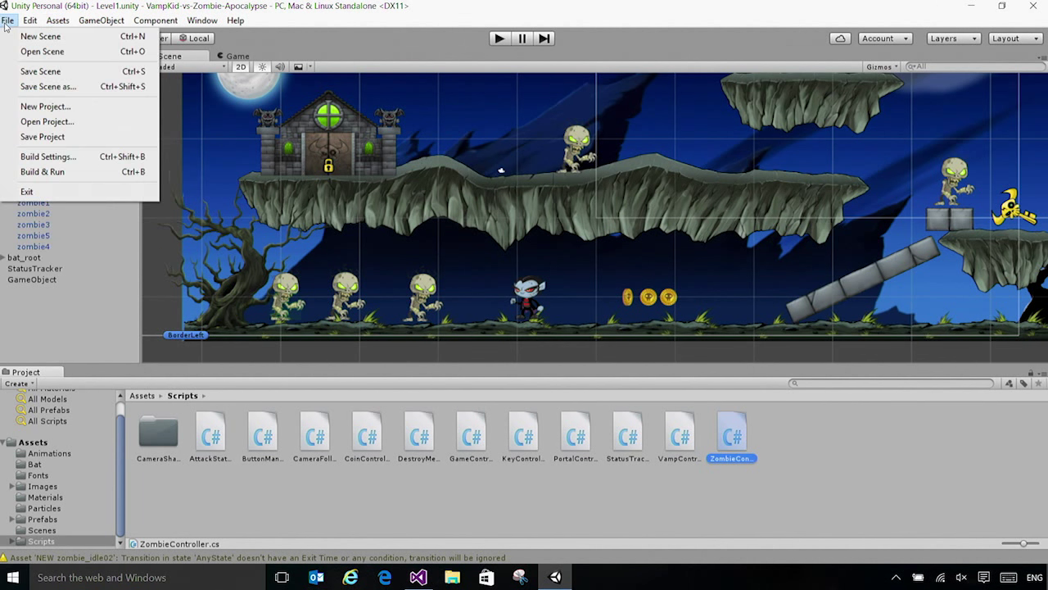
pyautogui.moveTo(28, 25)
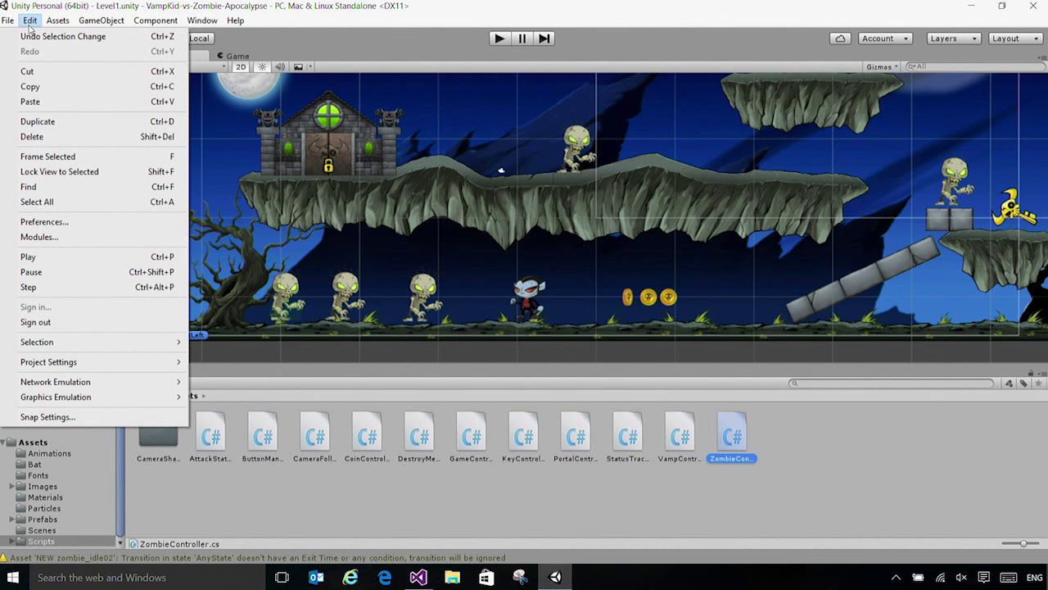
pyautogui.click(92, 222)
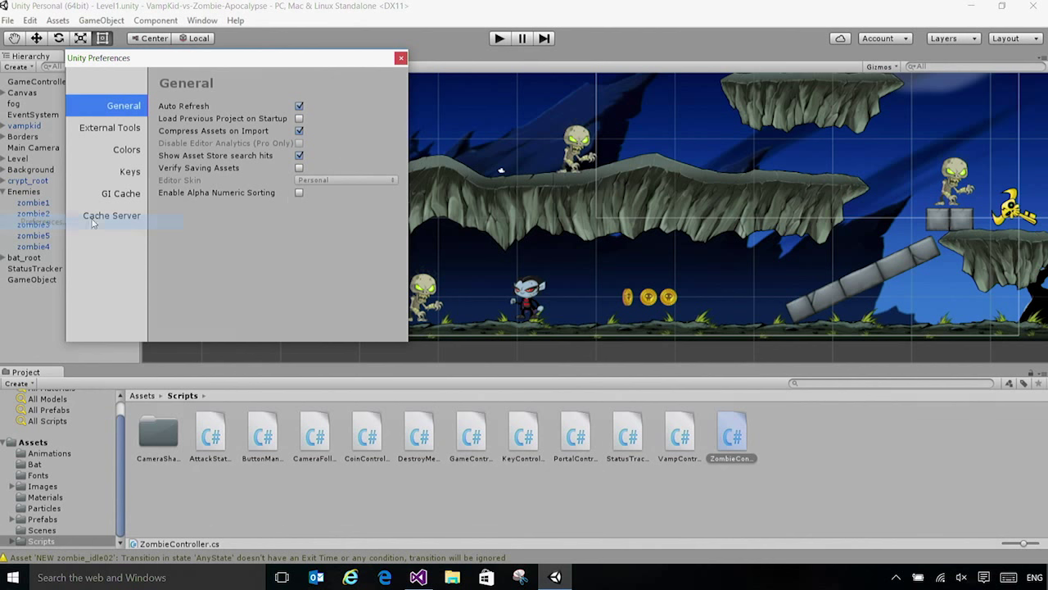
pyautogui.click(100, 129)
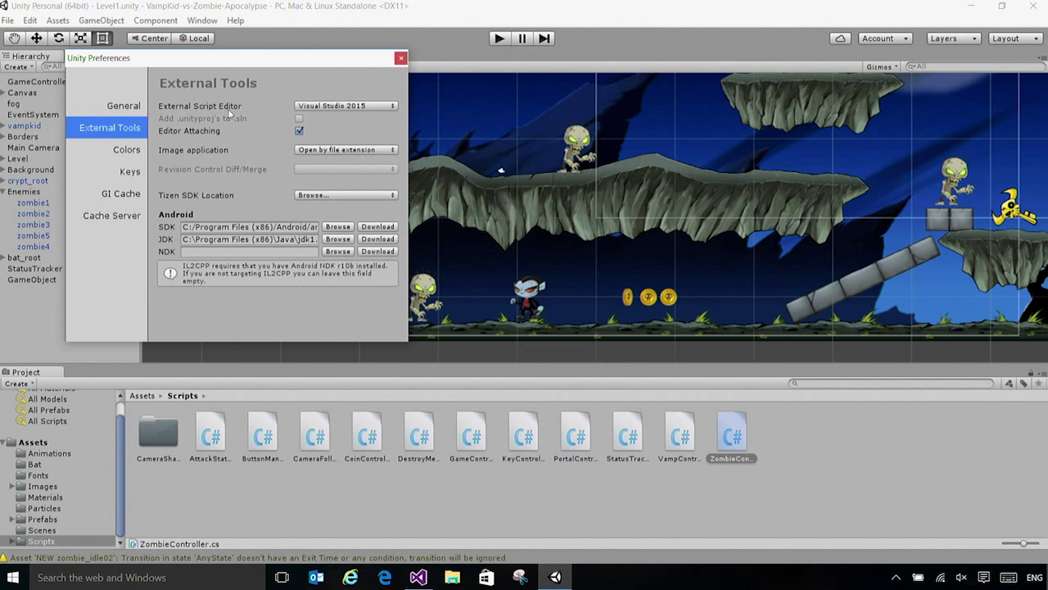
pyautogui.click(370, 106)
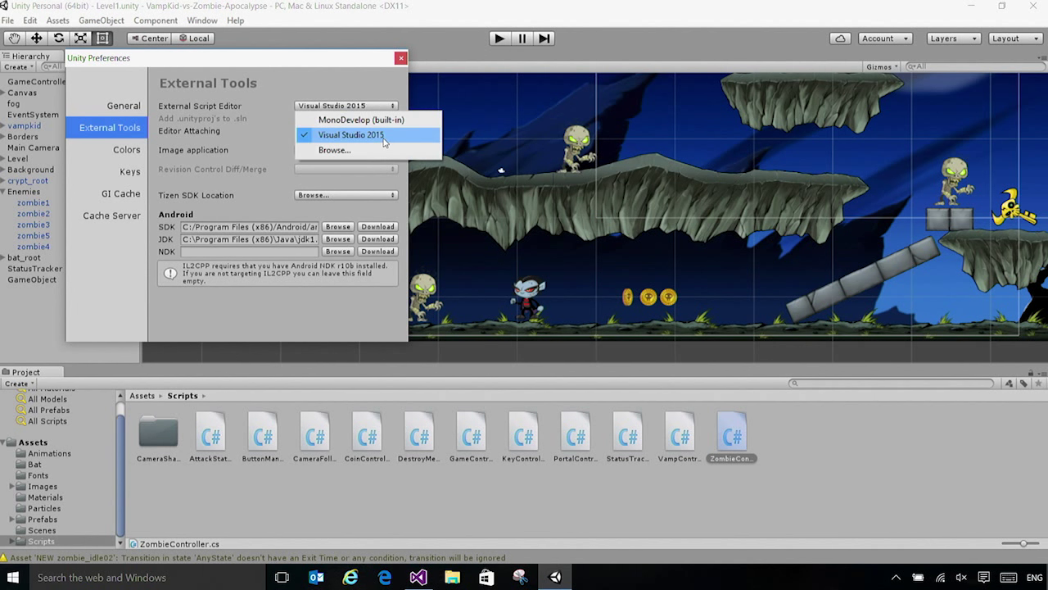
pyautogui.click(365, 84)
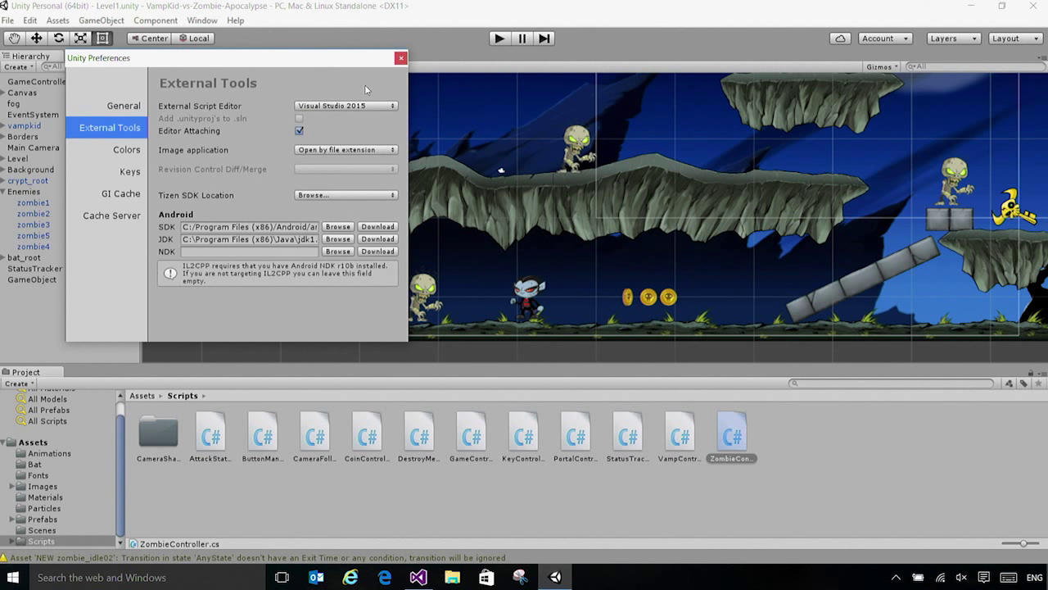
pyautogui.click(401, 59)
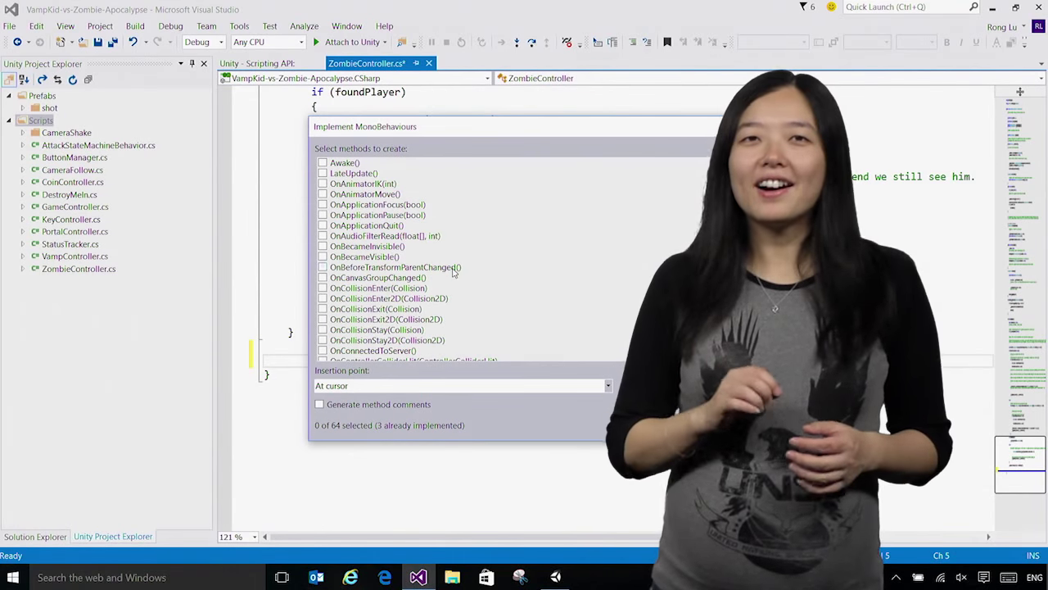
# Pick OnCollisionEnter2D(Collision2D) under Implement MonoBehaviours and insert its empty stub
pyautogui.click(364, 299)
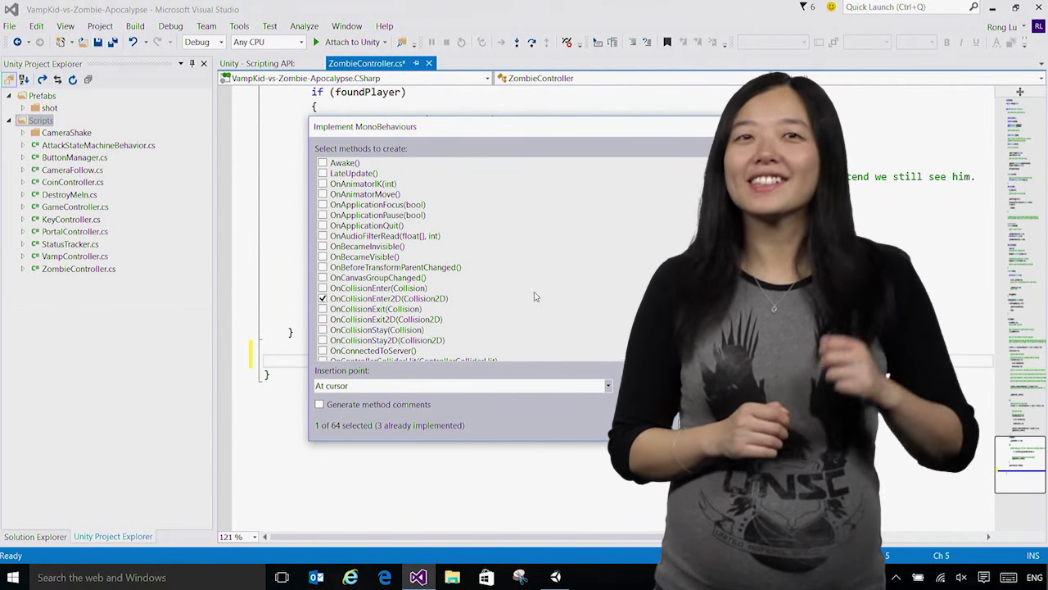
pyautogui.scroll(-1, 525, 262)
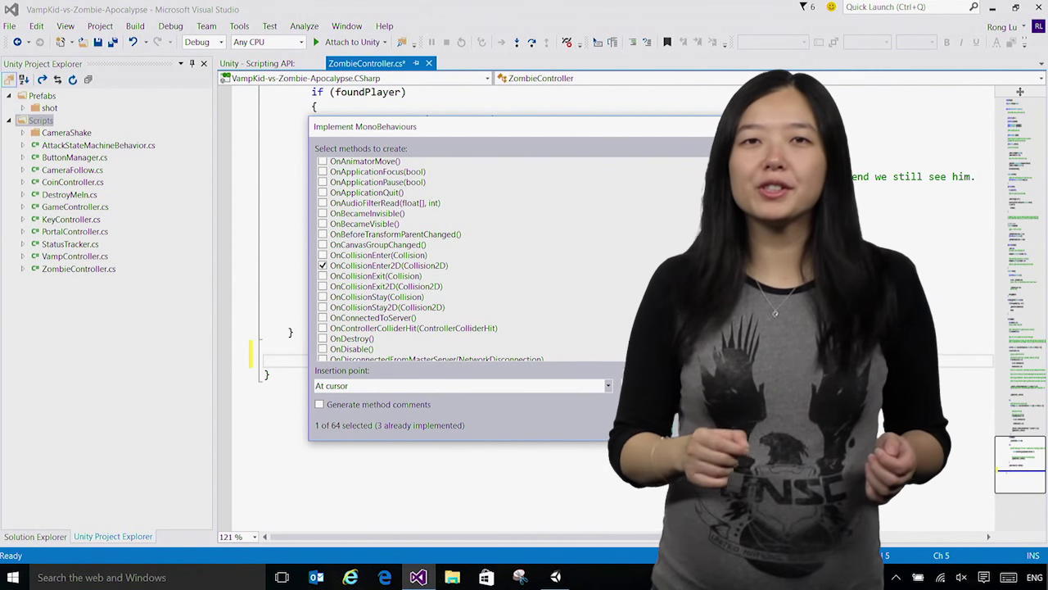
pyautogui.press('Return')
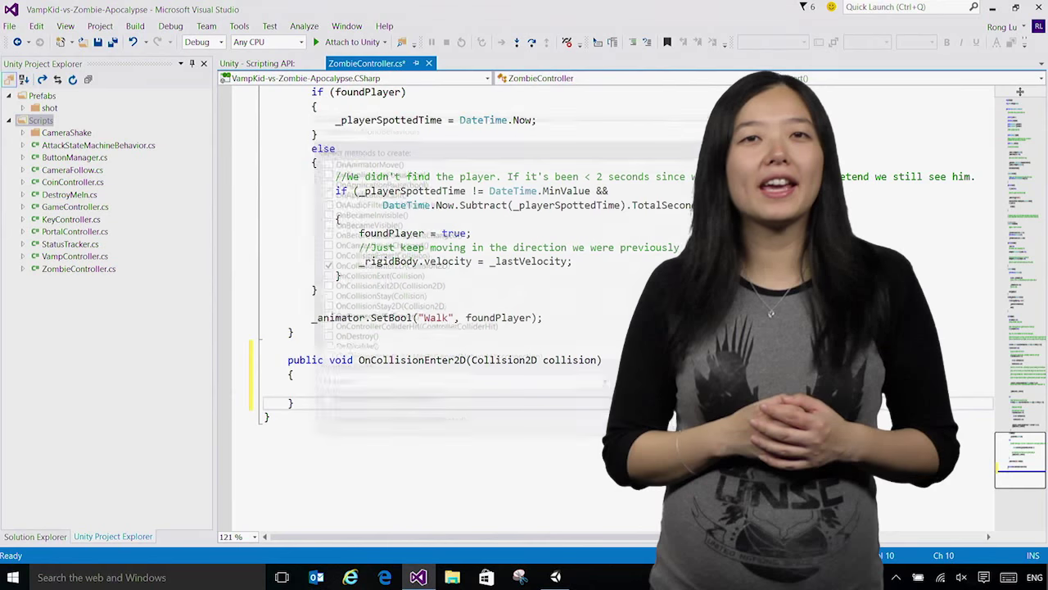